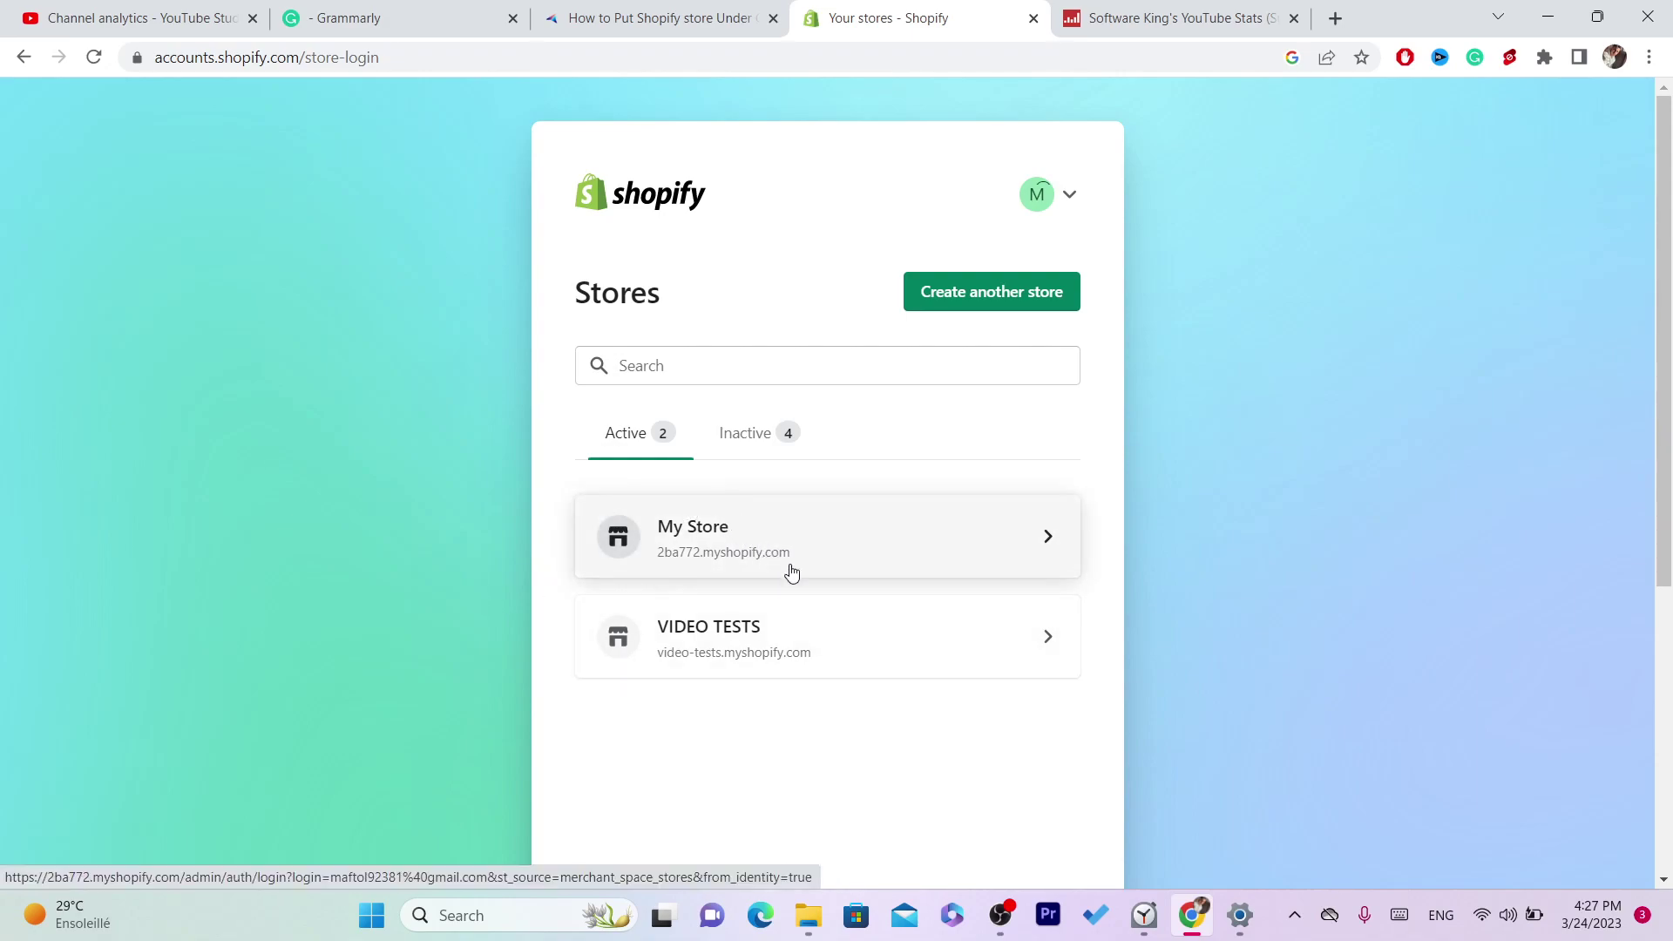
Open the My Store admin from the Stores list.
{"action": "left_click", "coordinate": [708, 542]}
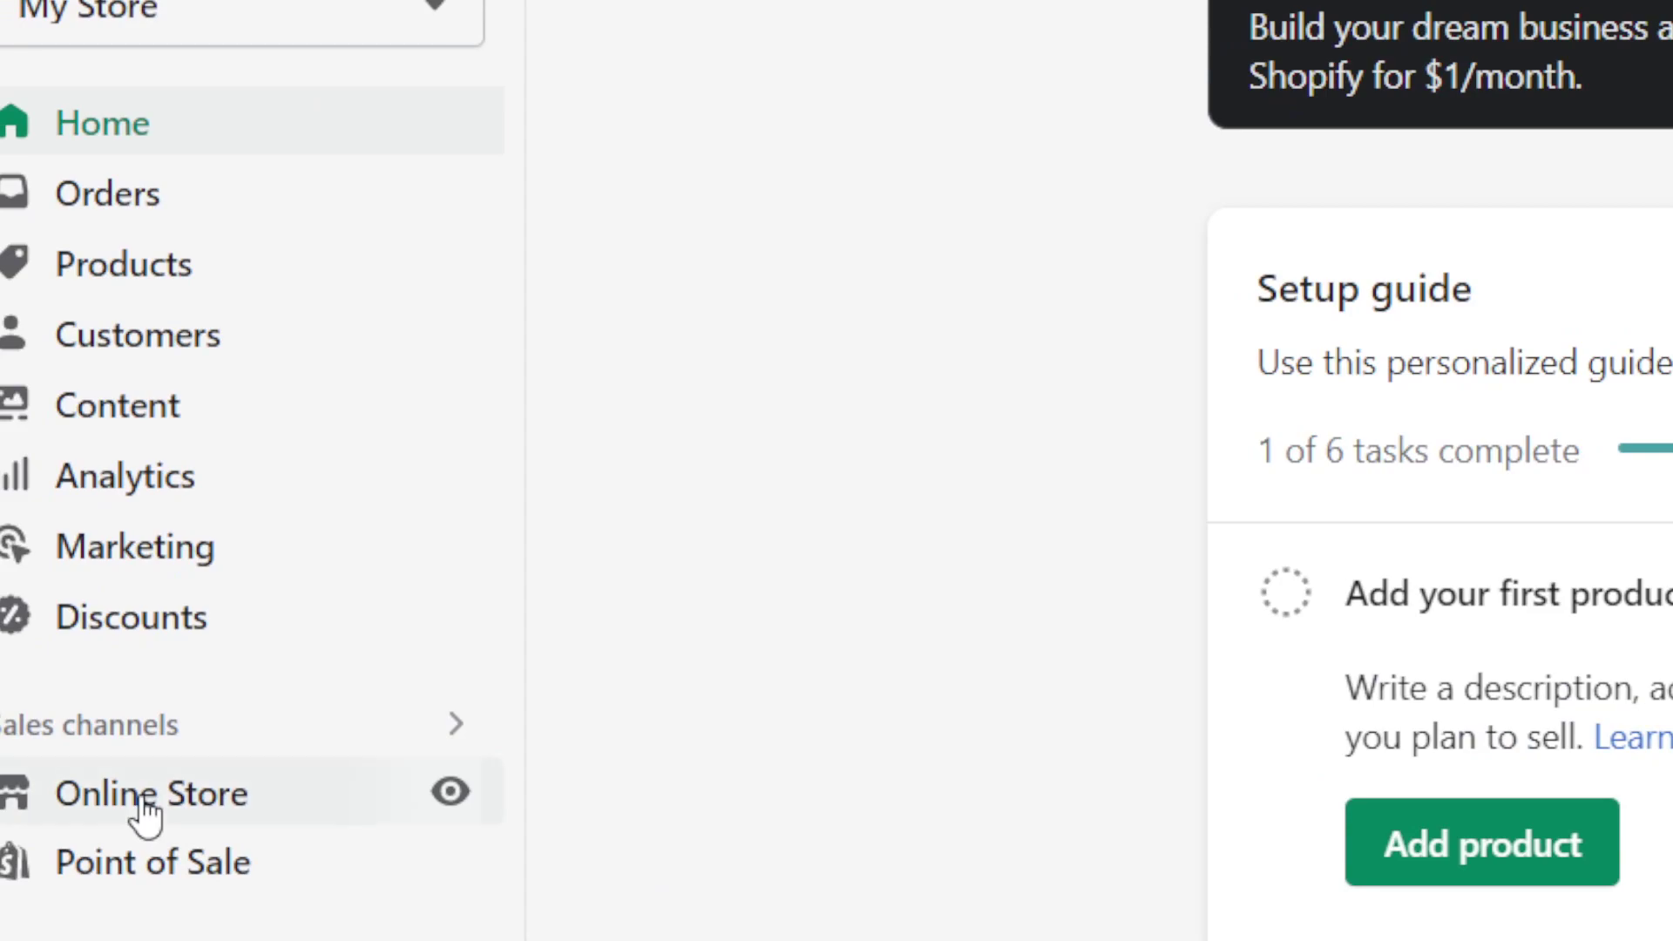
Go to Online Store > Preferences and bring the Password protection section into view.
{"action": "left_click", "coordinate": [144, 800]}
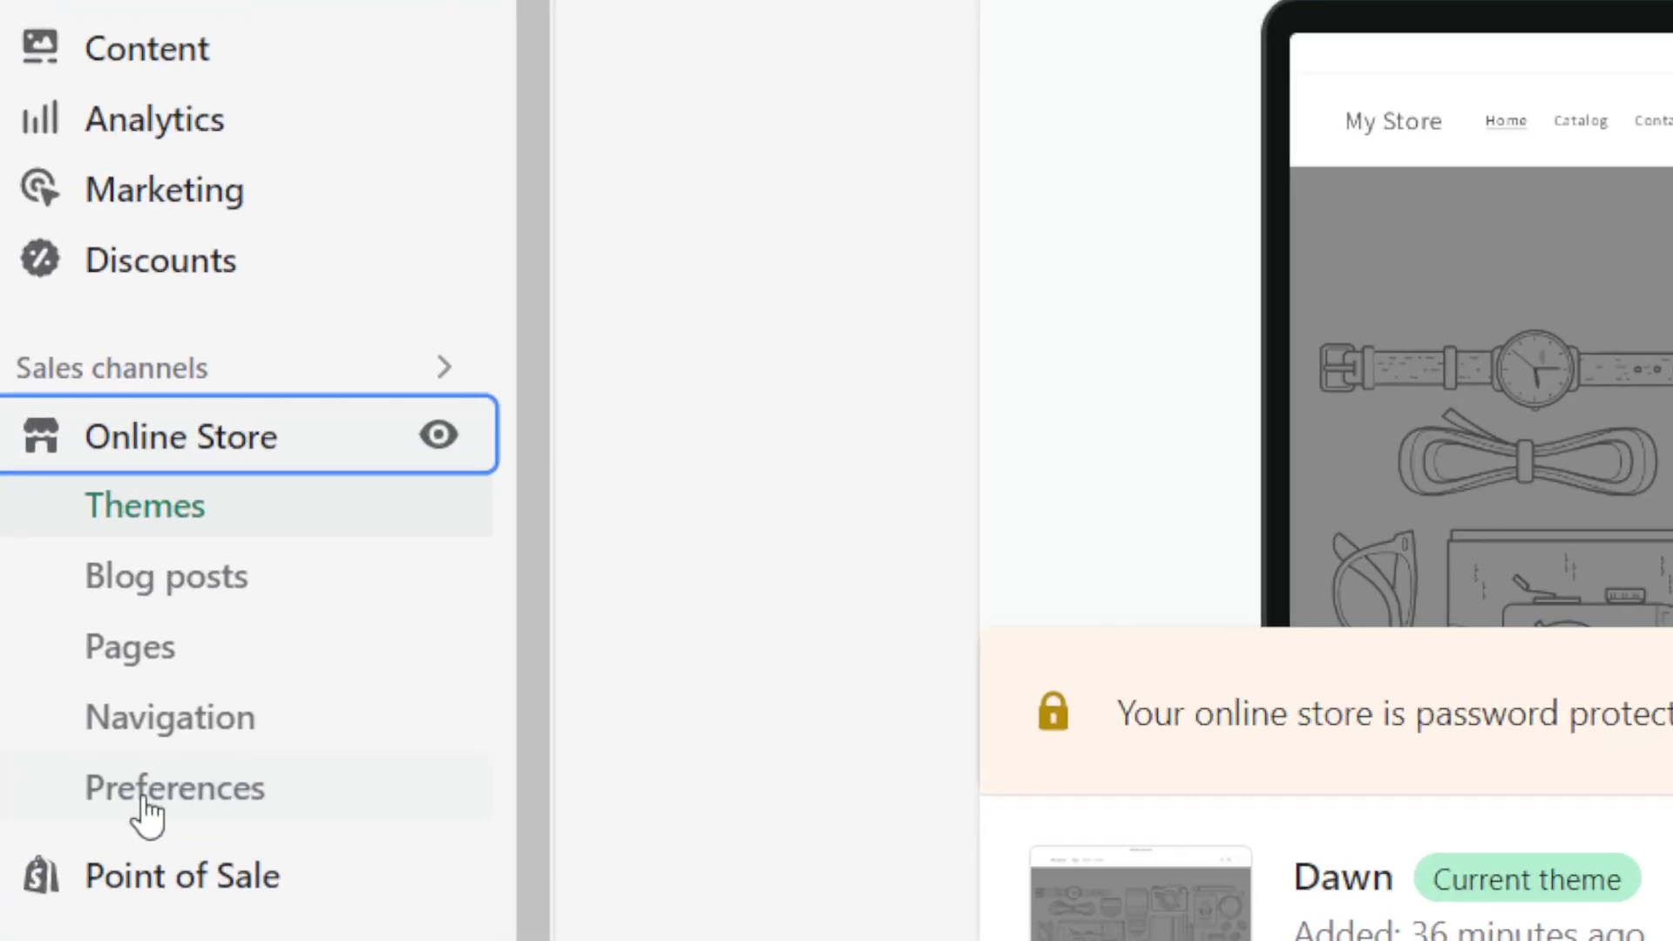
{"action": "left_click", "coordinate": [163, 801]}
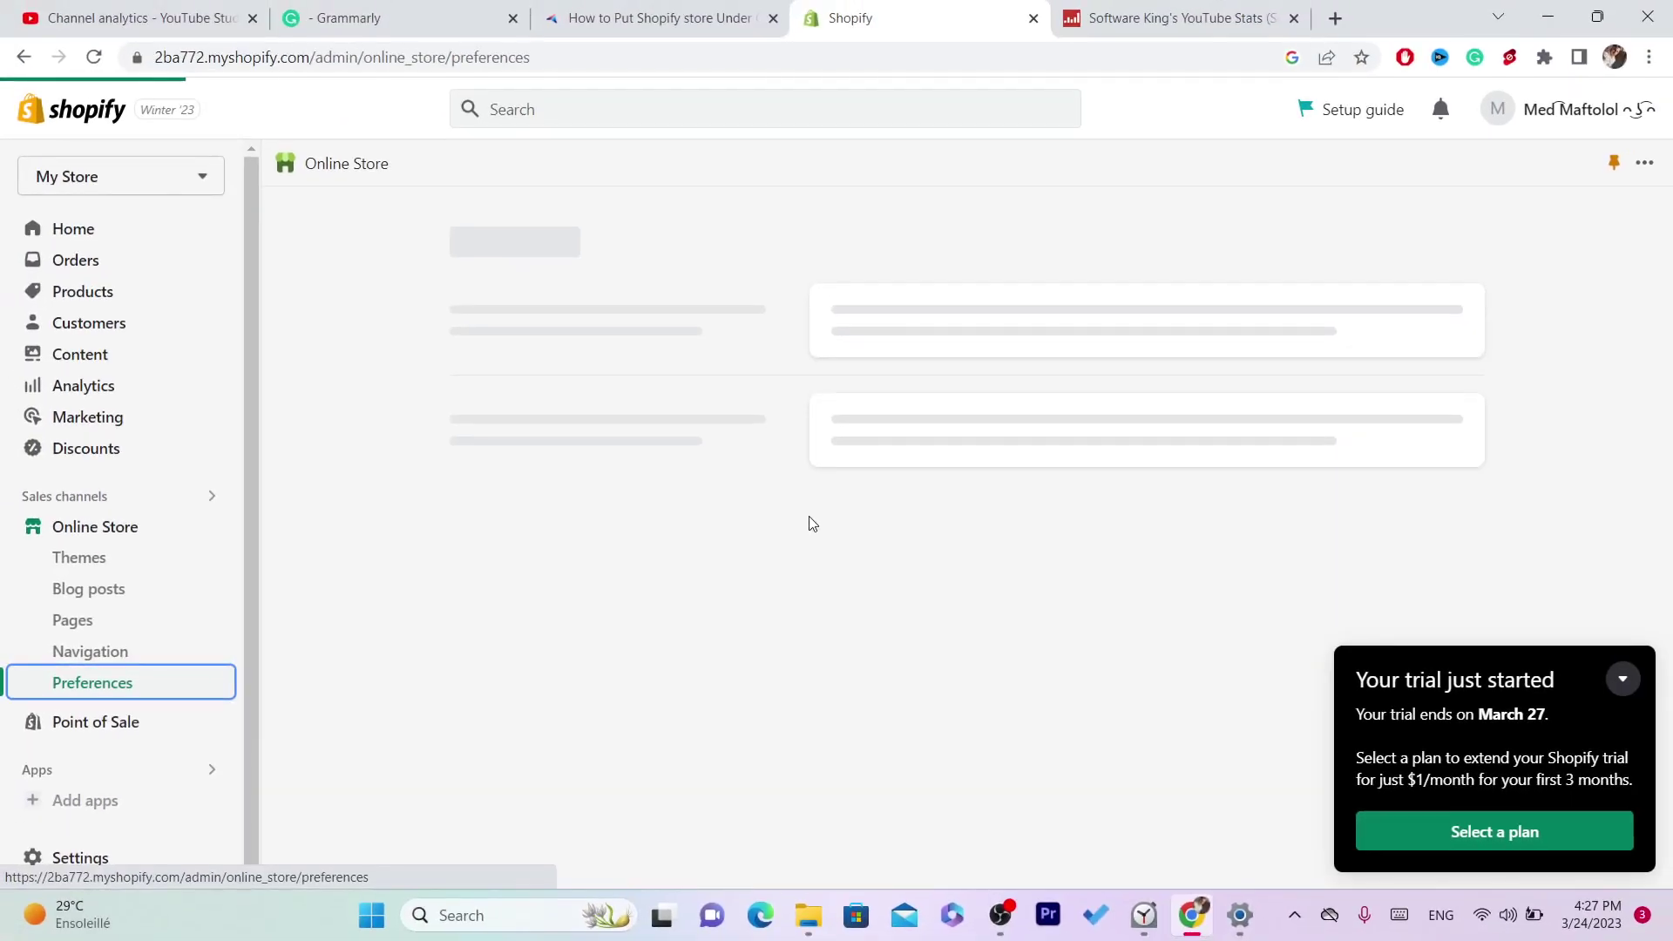
{"action": "scroll", "coordinate": [1671, 265], "scroll_direction": "down", "scroll_amount": 1}
{"action": "left_click_drag", "start_coordinate": [1671, 266], "coordinate": [1670, 562]}
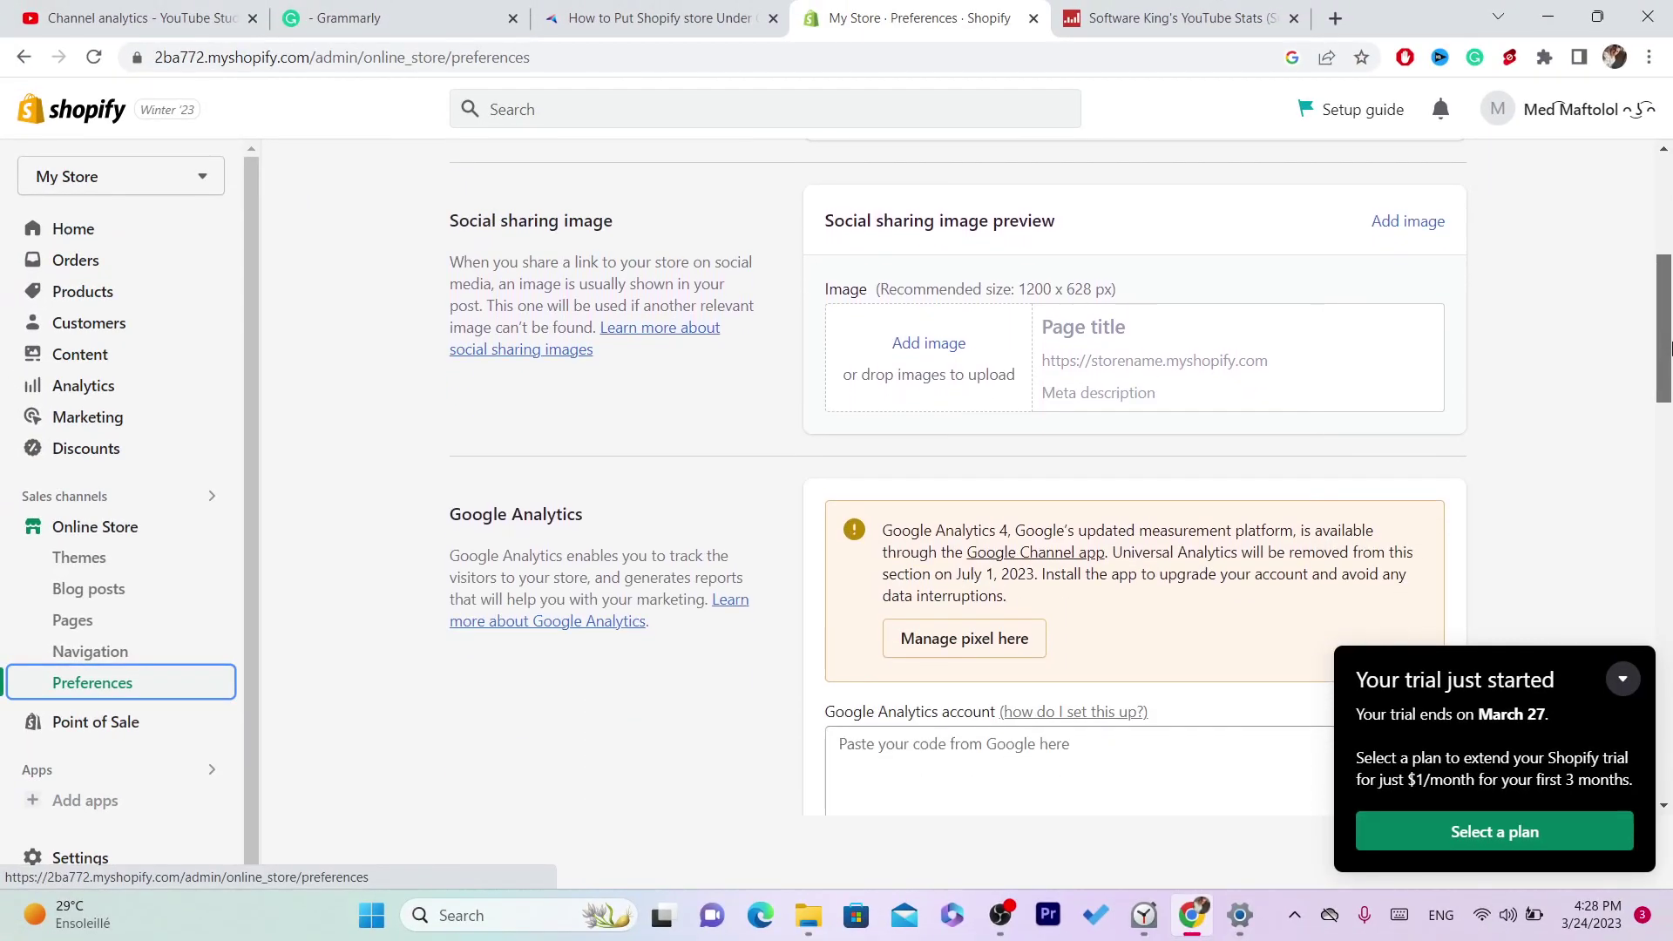
{"action": "scroll", "coordinate": [1671, 562], "scroll_direction": "down", "scroll_amount": 3}
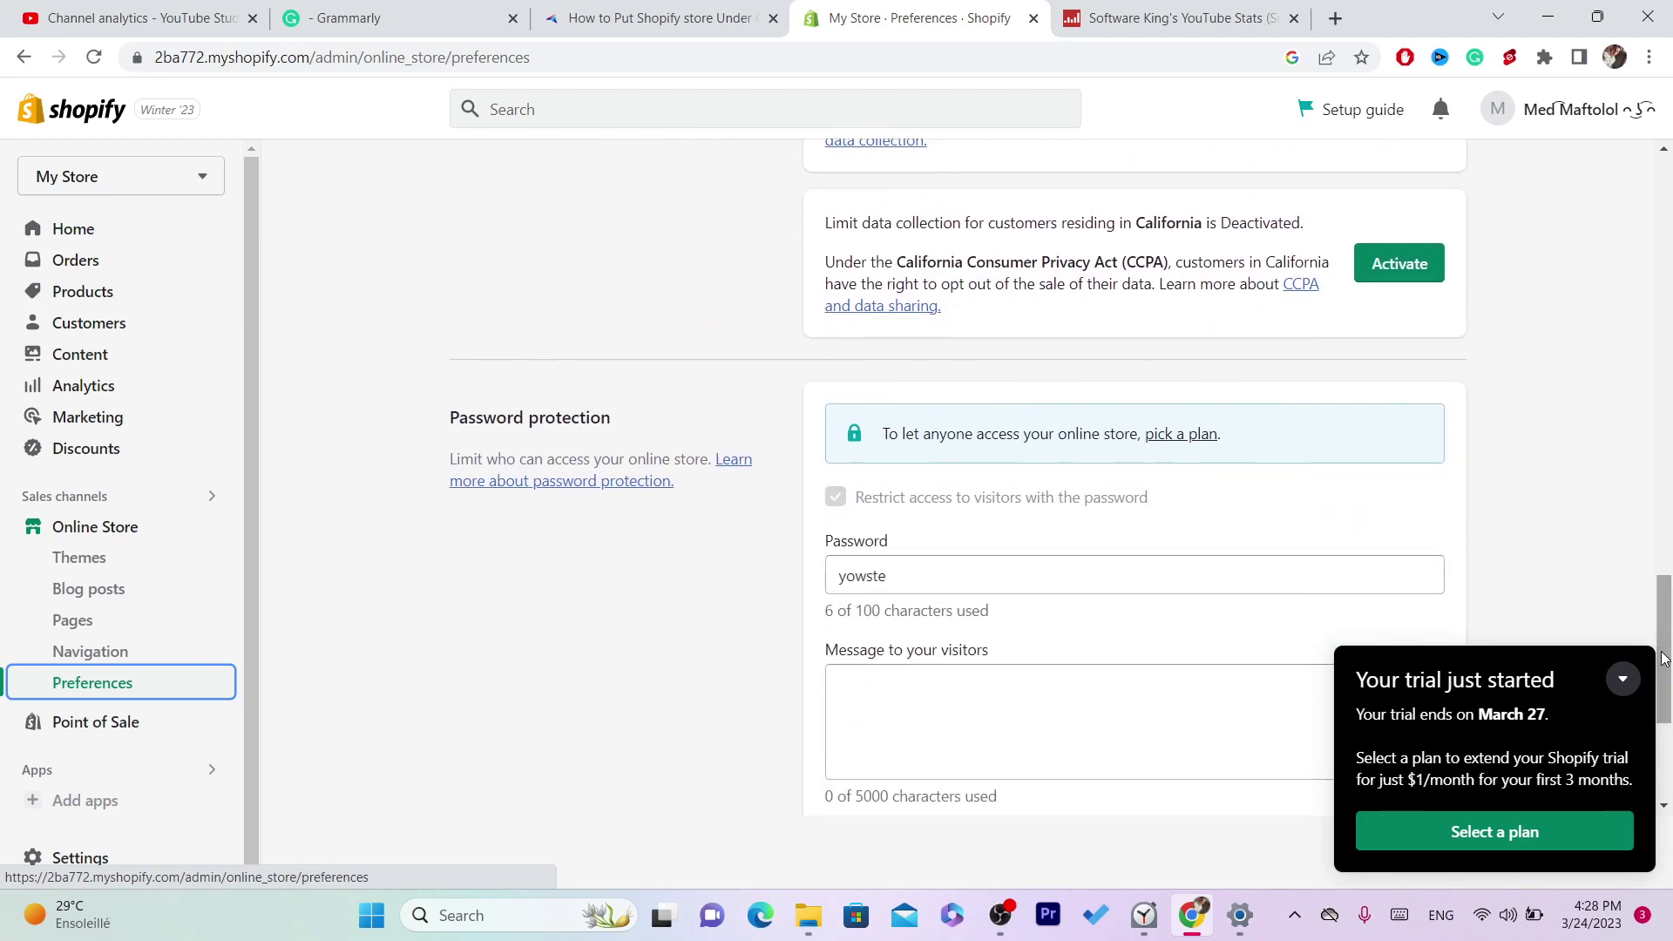
{"action": "left_click", "coordinate": [432, 432]}
{"action": "left_click_drag", "start_coordinate": [431, 433], "coordinate": [645, 426]}
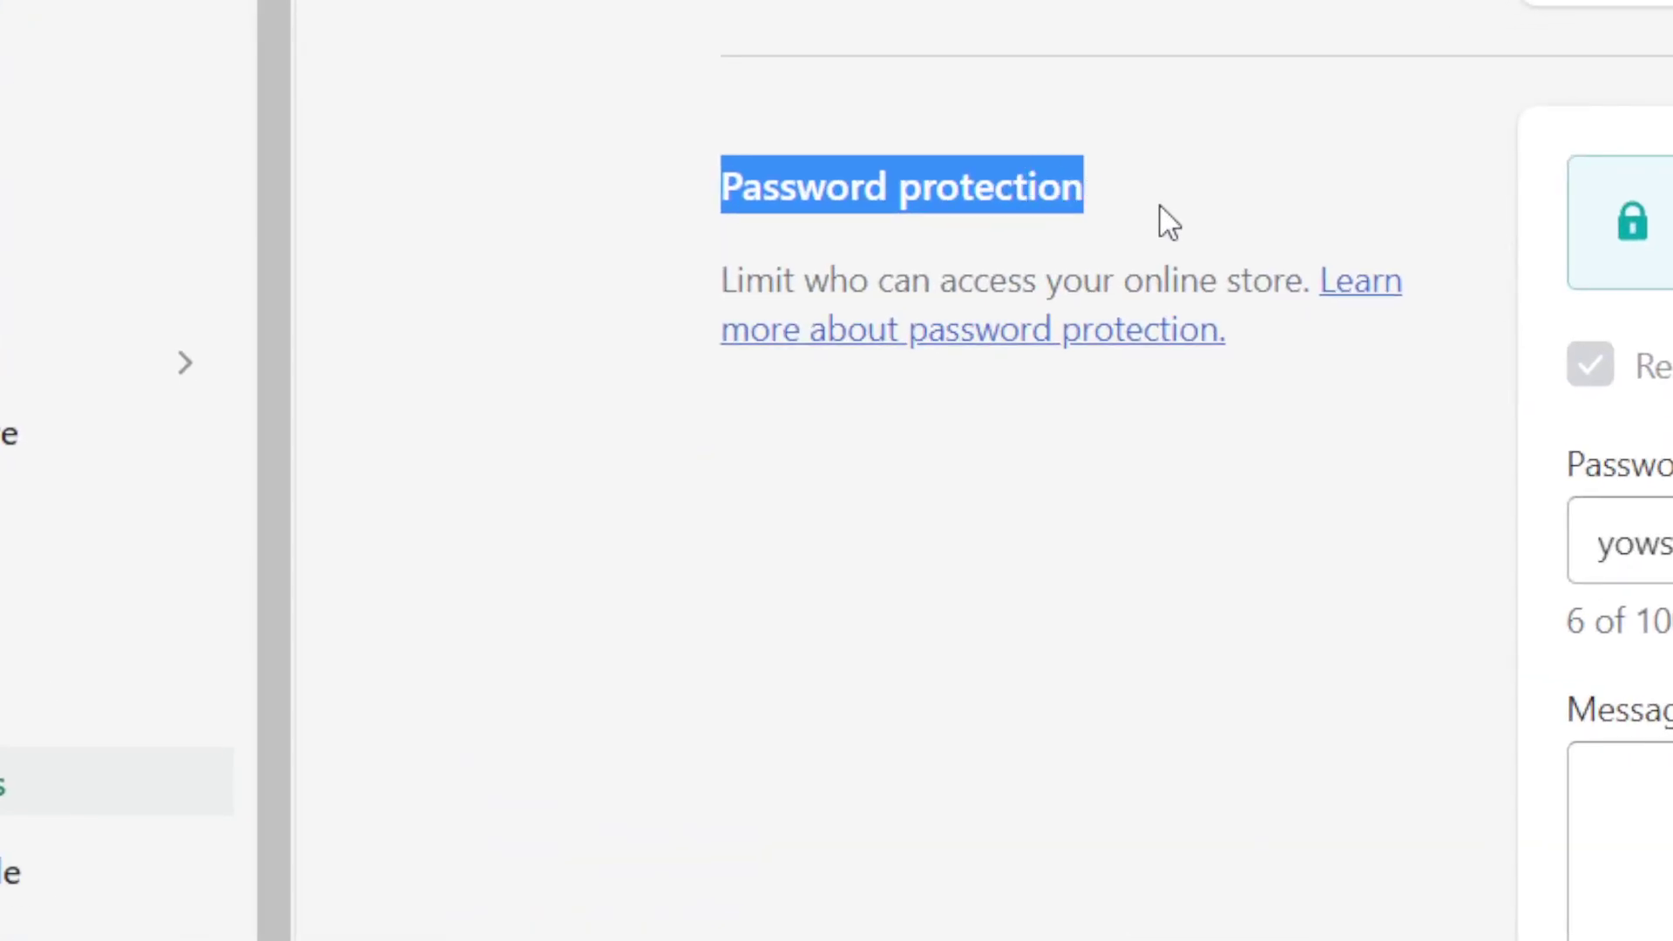
{"action": "left_click", "coordinate": [1175, 226]}
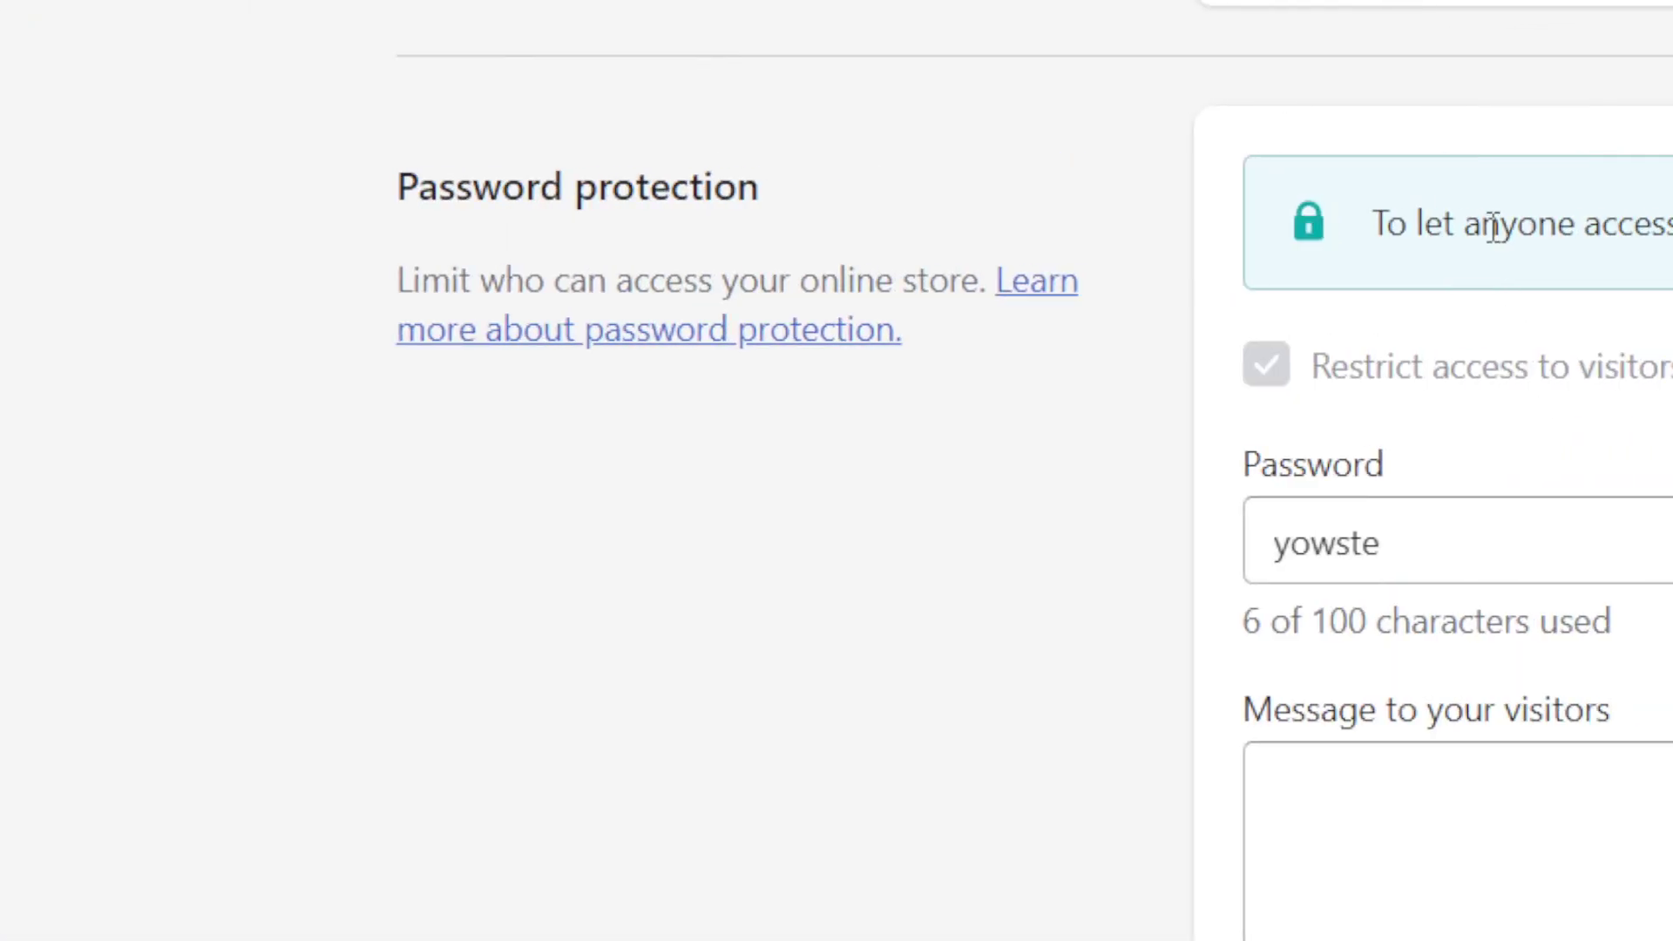
{"action": "double_click", "coordinate": [1490, 226]}
{"action": "triple_click", "coordinate": [1491, 225]}
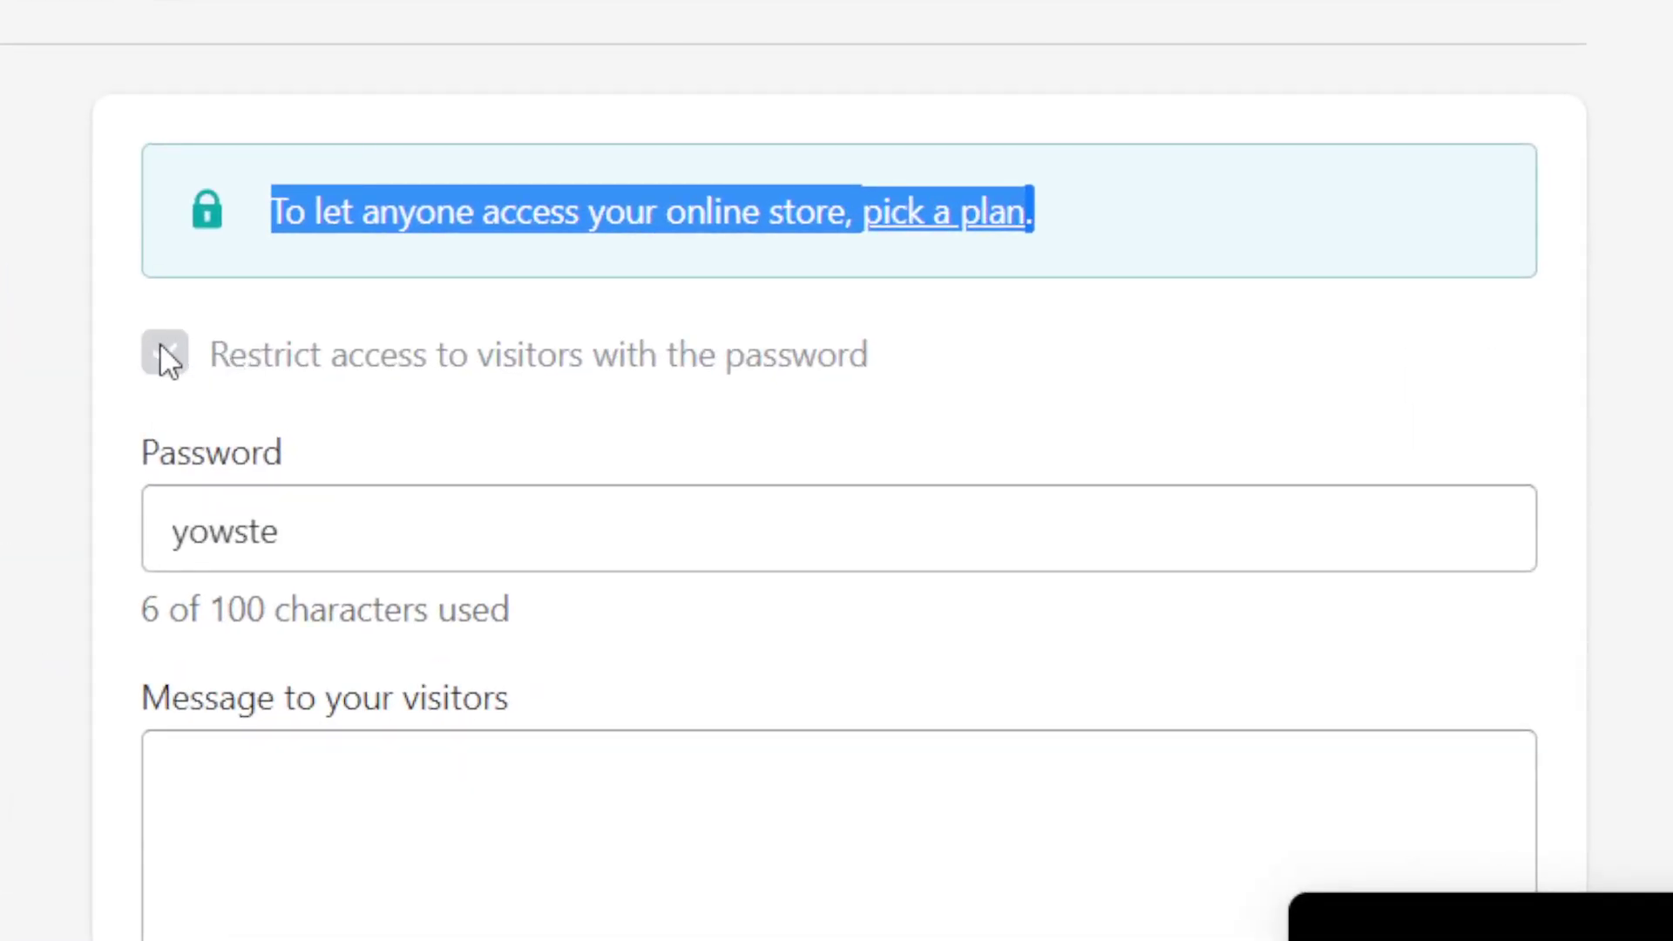
{"action": "double_click", "coordinate": [360, 526]}
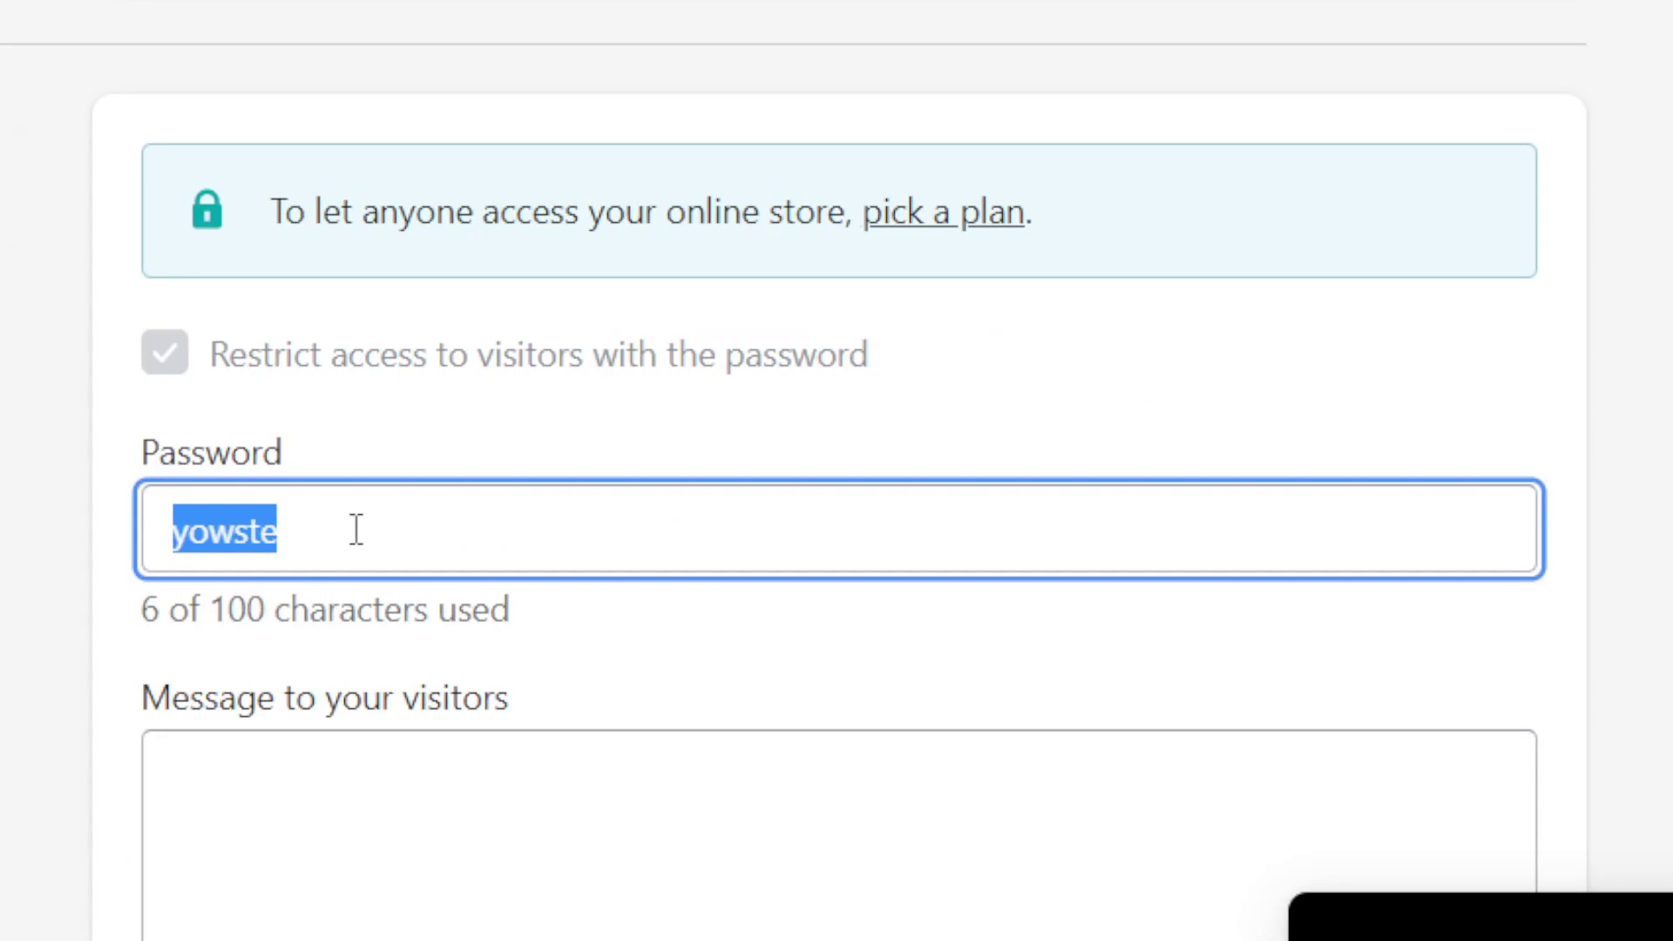
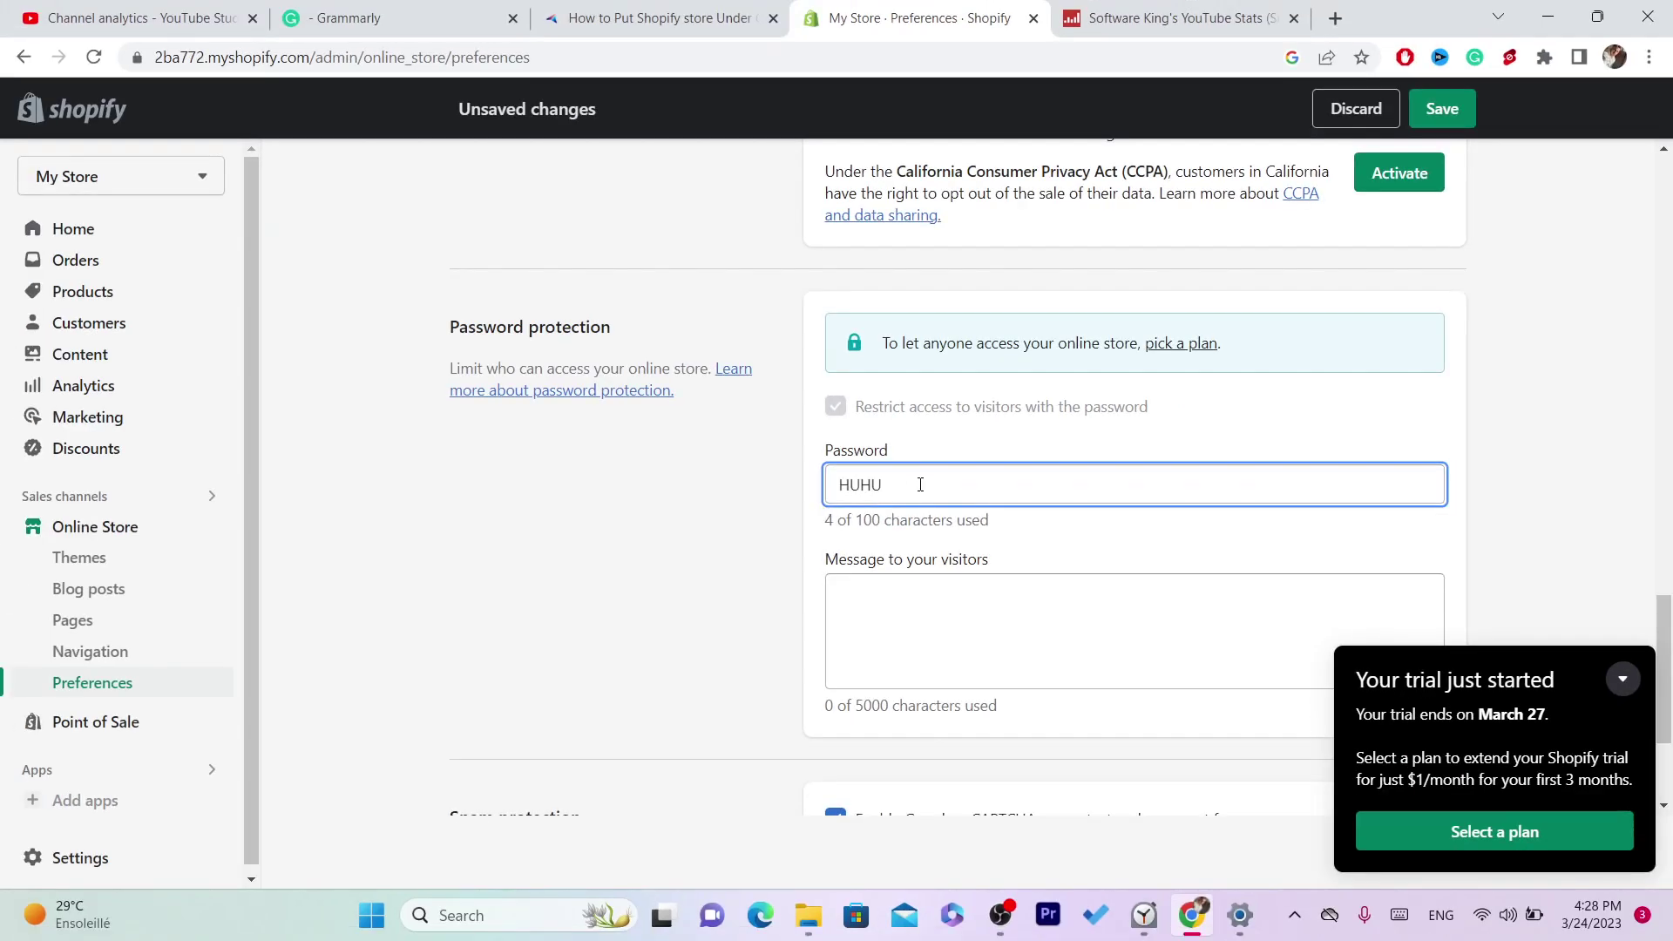
{"action": "left_click", "coordinate": [1643, 698]}
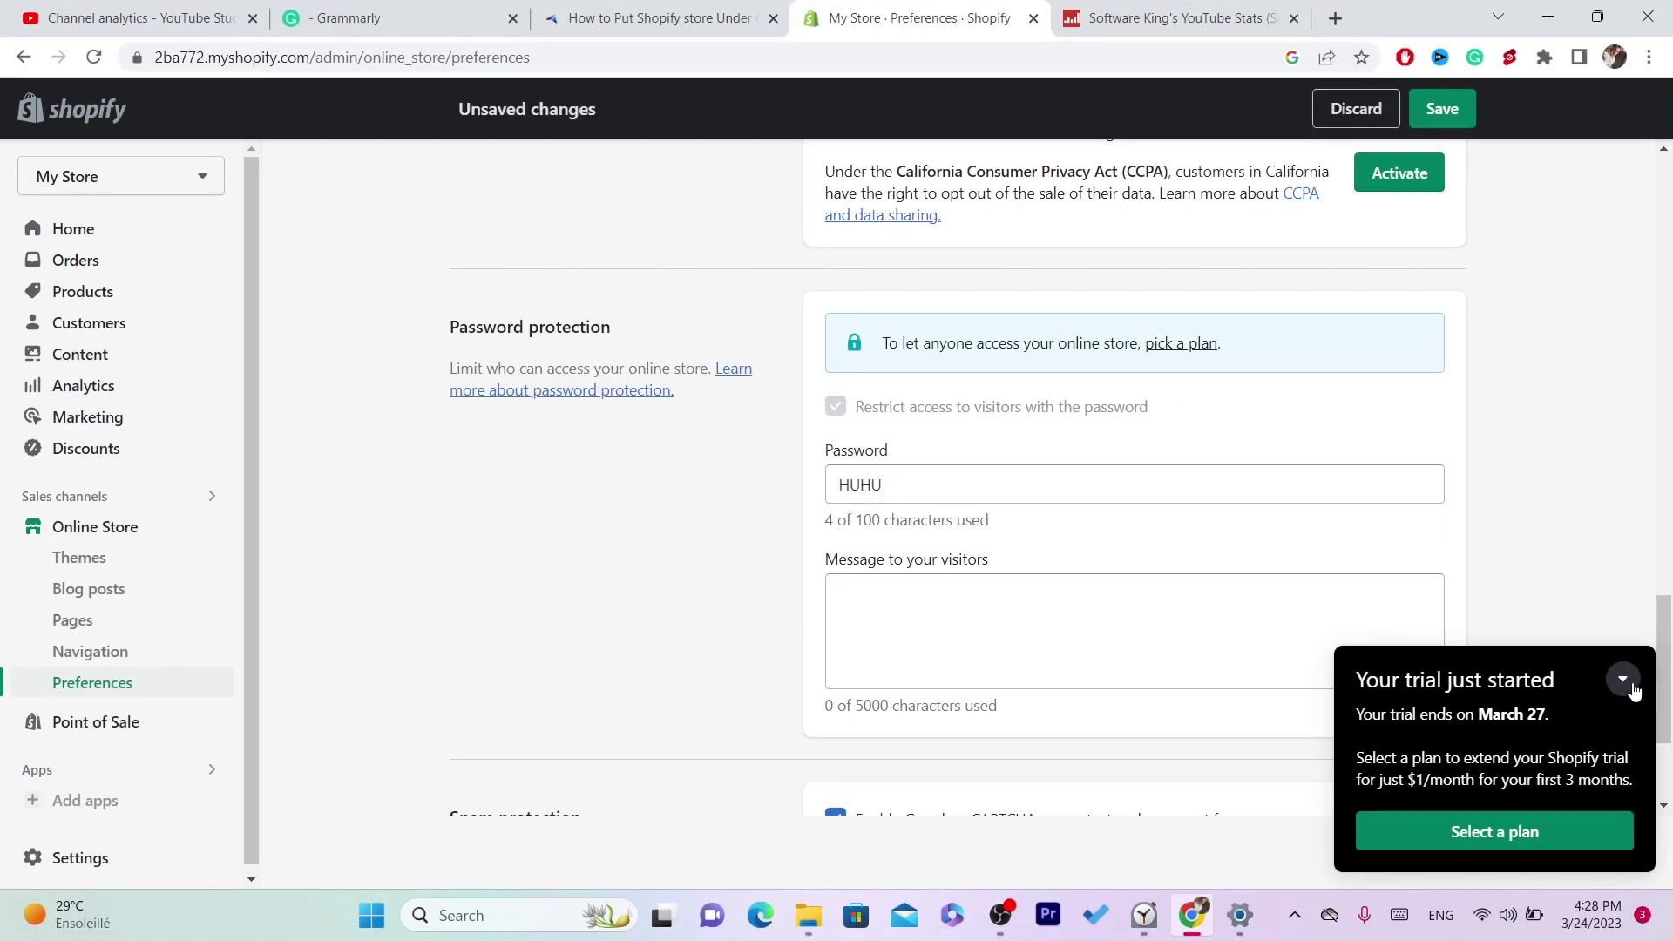
{"action": "left_click", "coordinate": [1628, 683]}
{"action": "triple_click", "coordinate": [887, 562]}
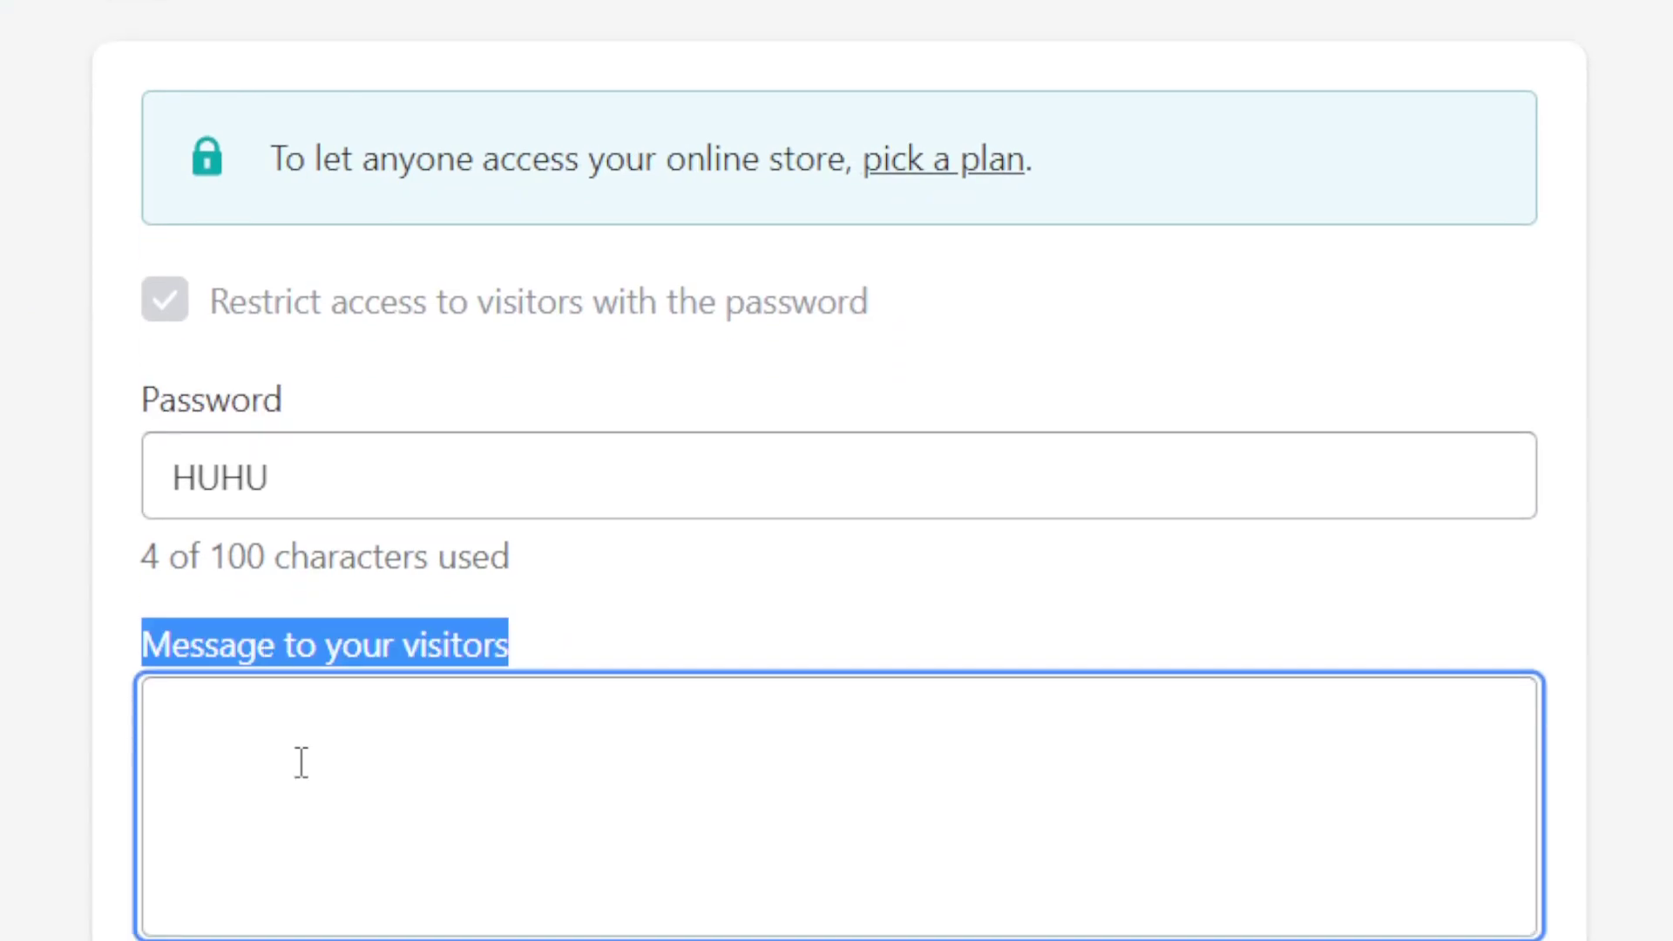
{"action": "left_click", "coordinate": [302, 762]}
{"action": "type", "text": "Our webite is under construction"}
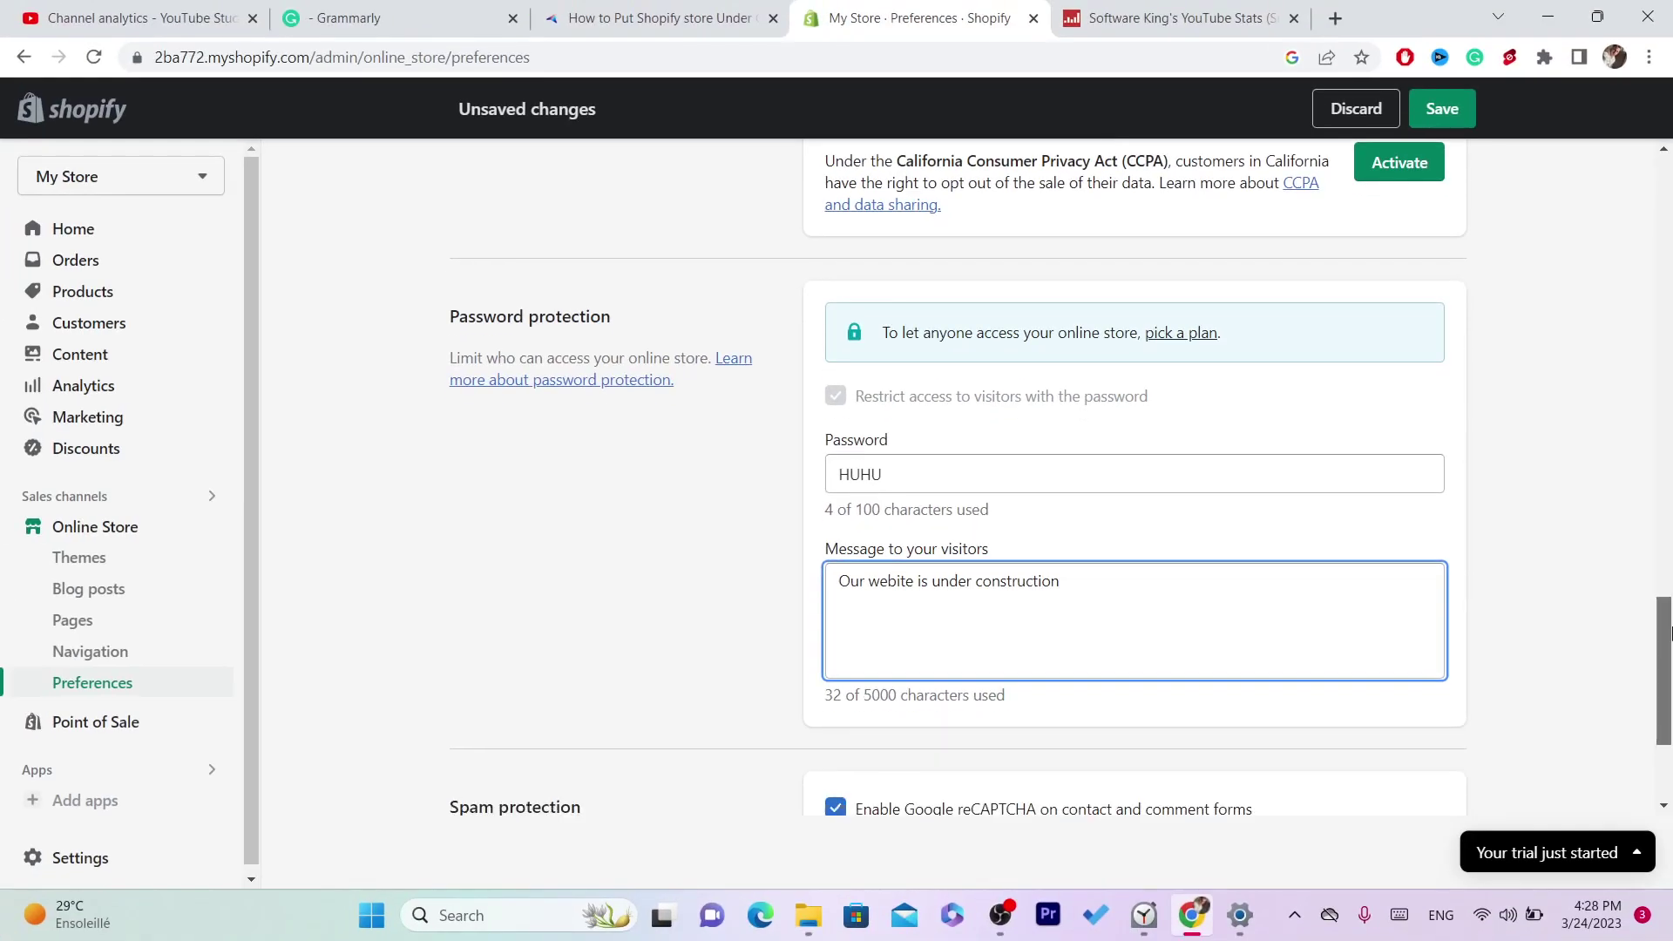
{"action": "scroll", "coordinate": [1512, 392], "scroll_direction": "down", "scroll_amount": 3}
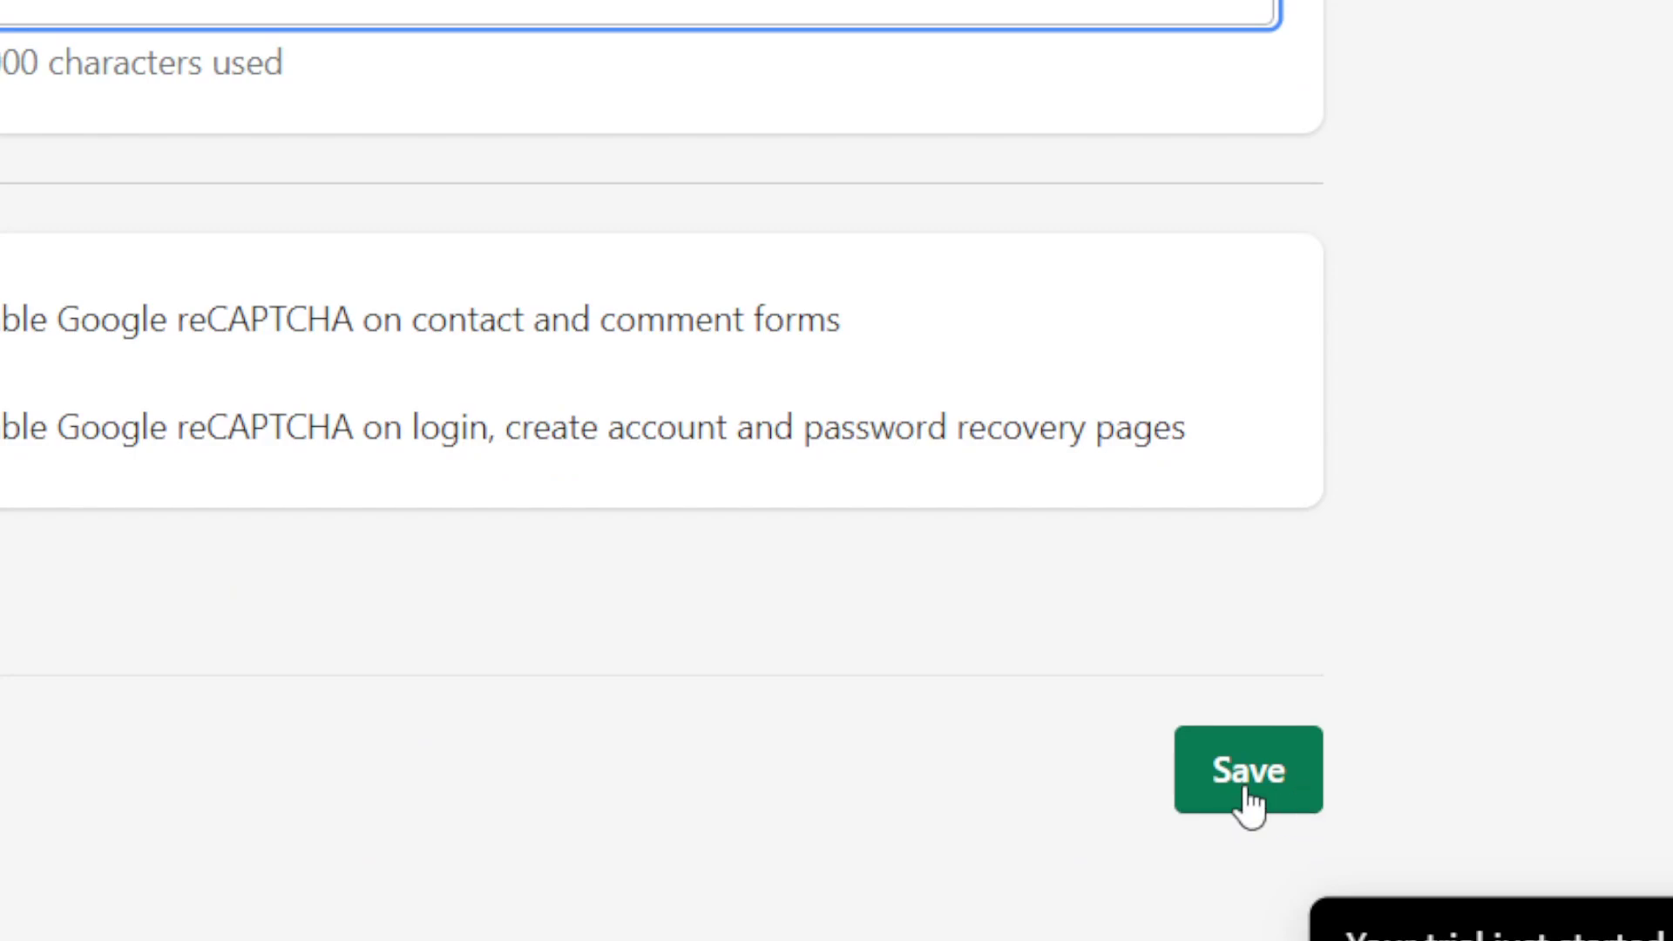
Save the new password and visitor message, then return to the admin Home.
{"action": "left_click", "coordinate": [1249, 785]}
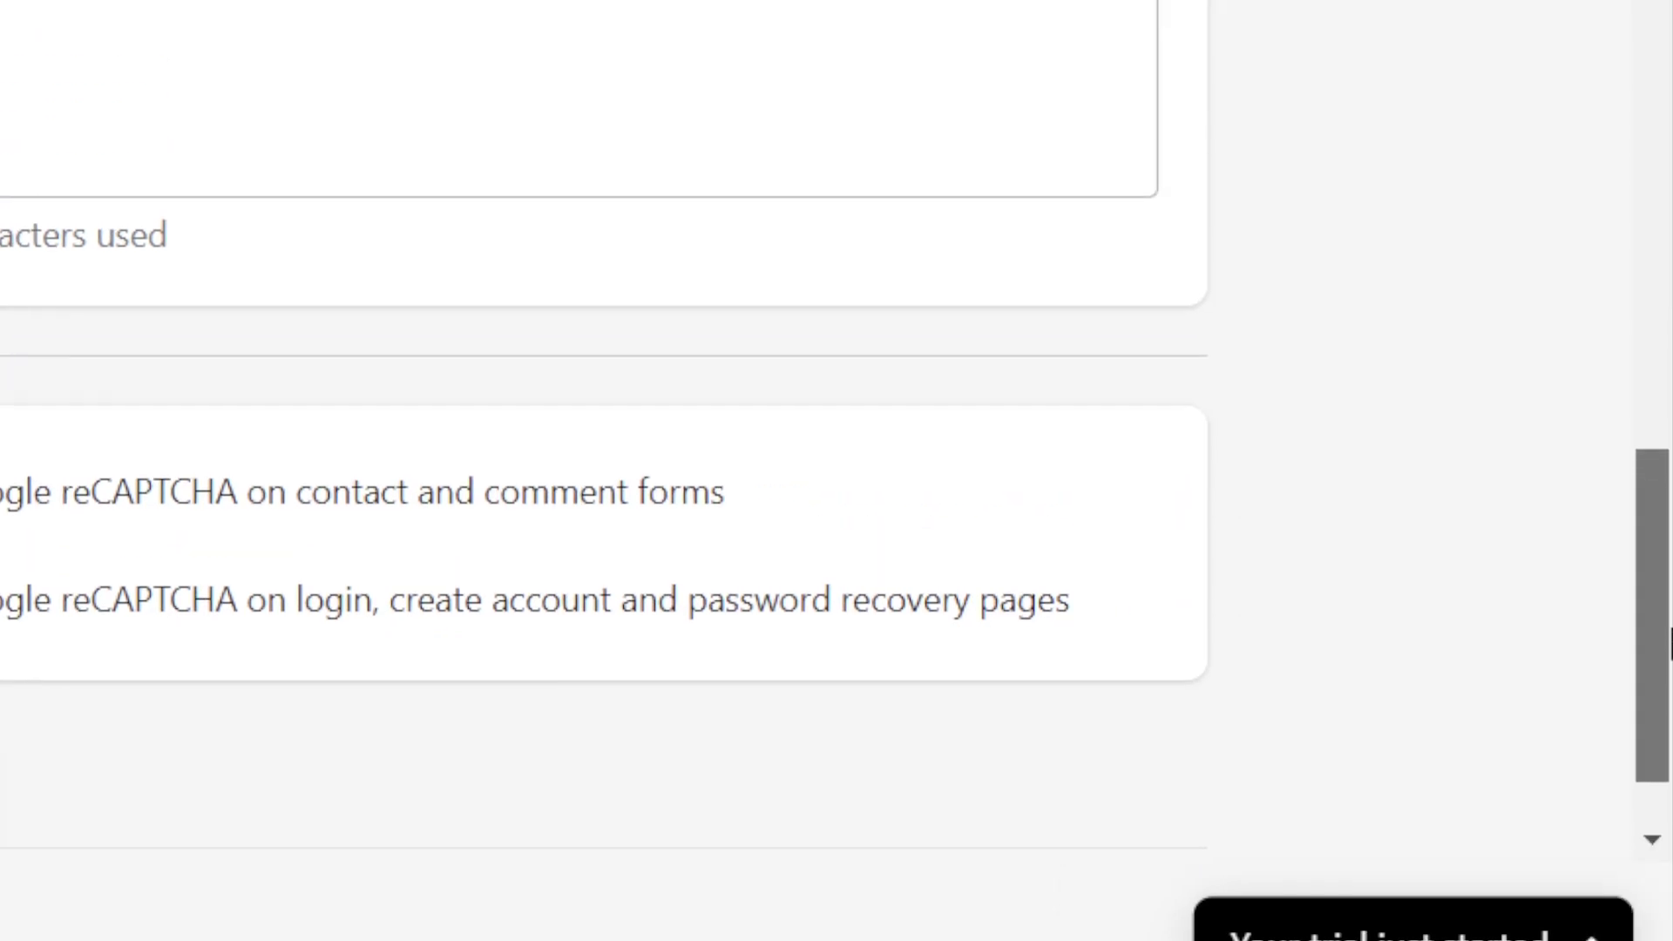
{"action": "scroll", "coordinate": [1668, 640], "scroll_direction": "up", "scroll_amount": 10}
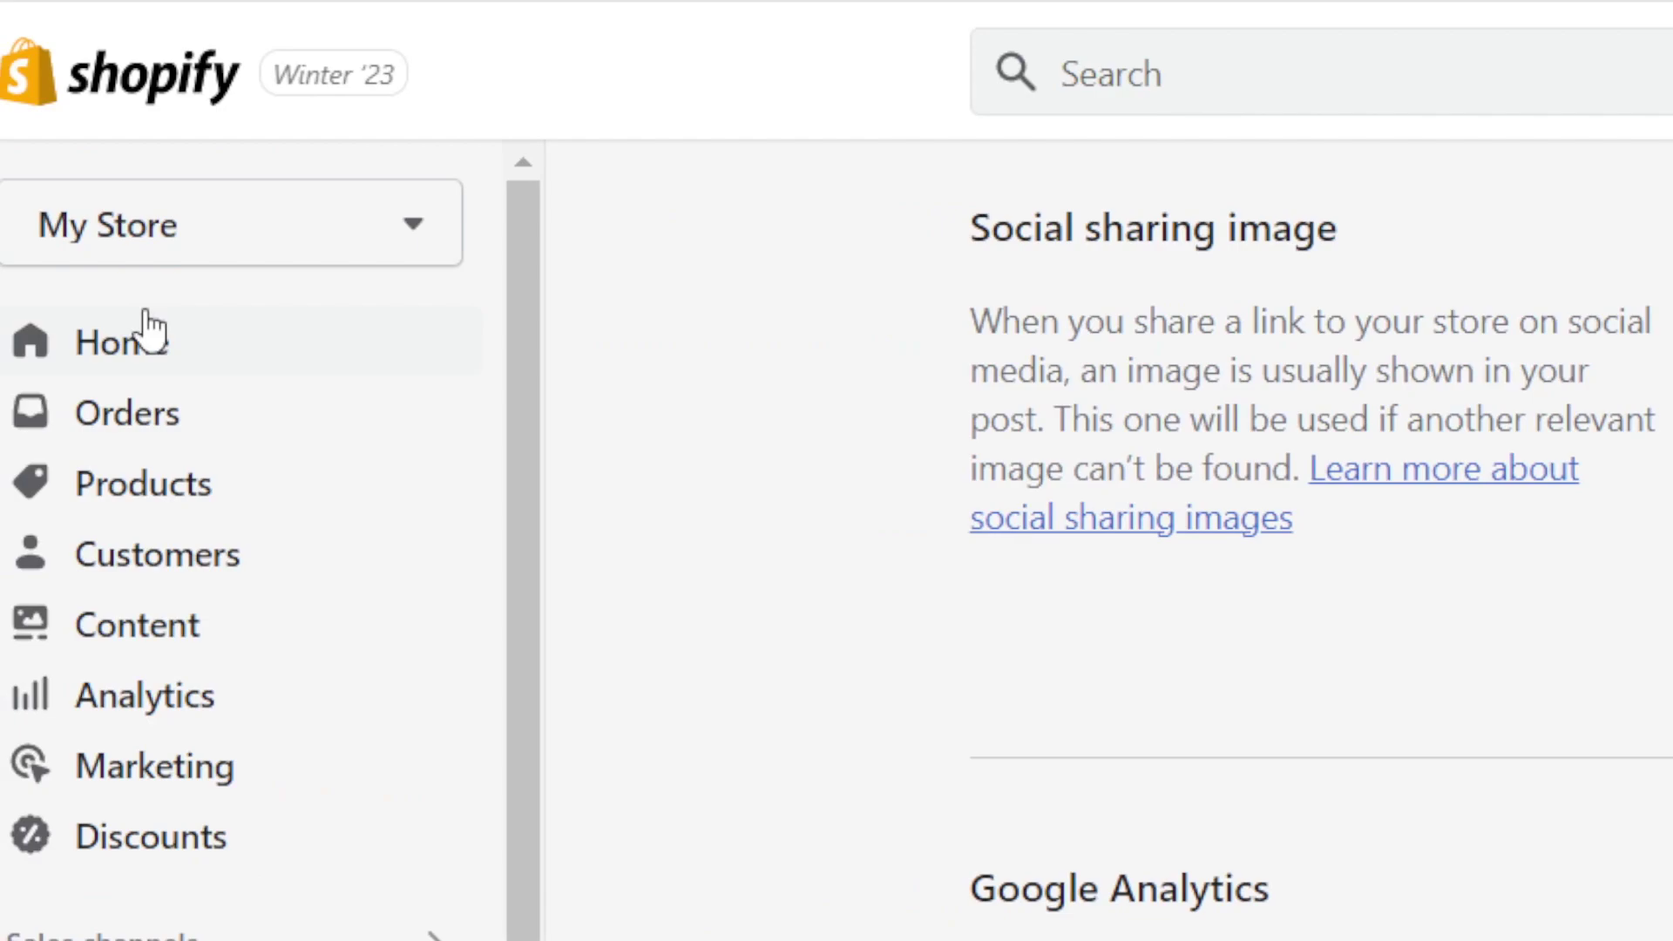
{"action": "left_click", "coordinate": [147, 327]}
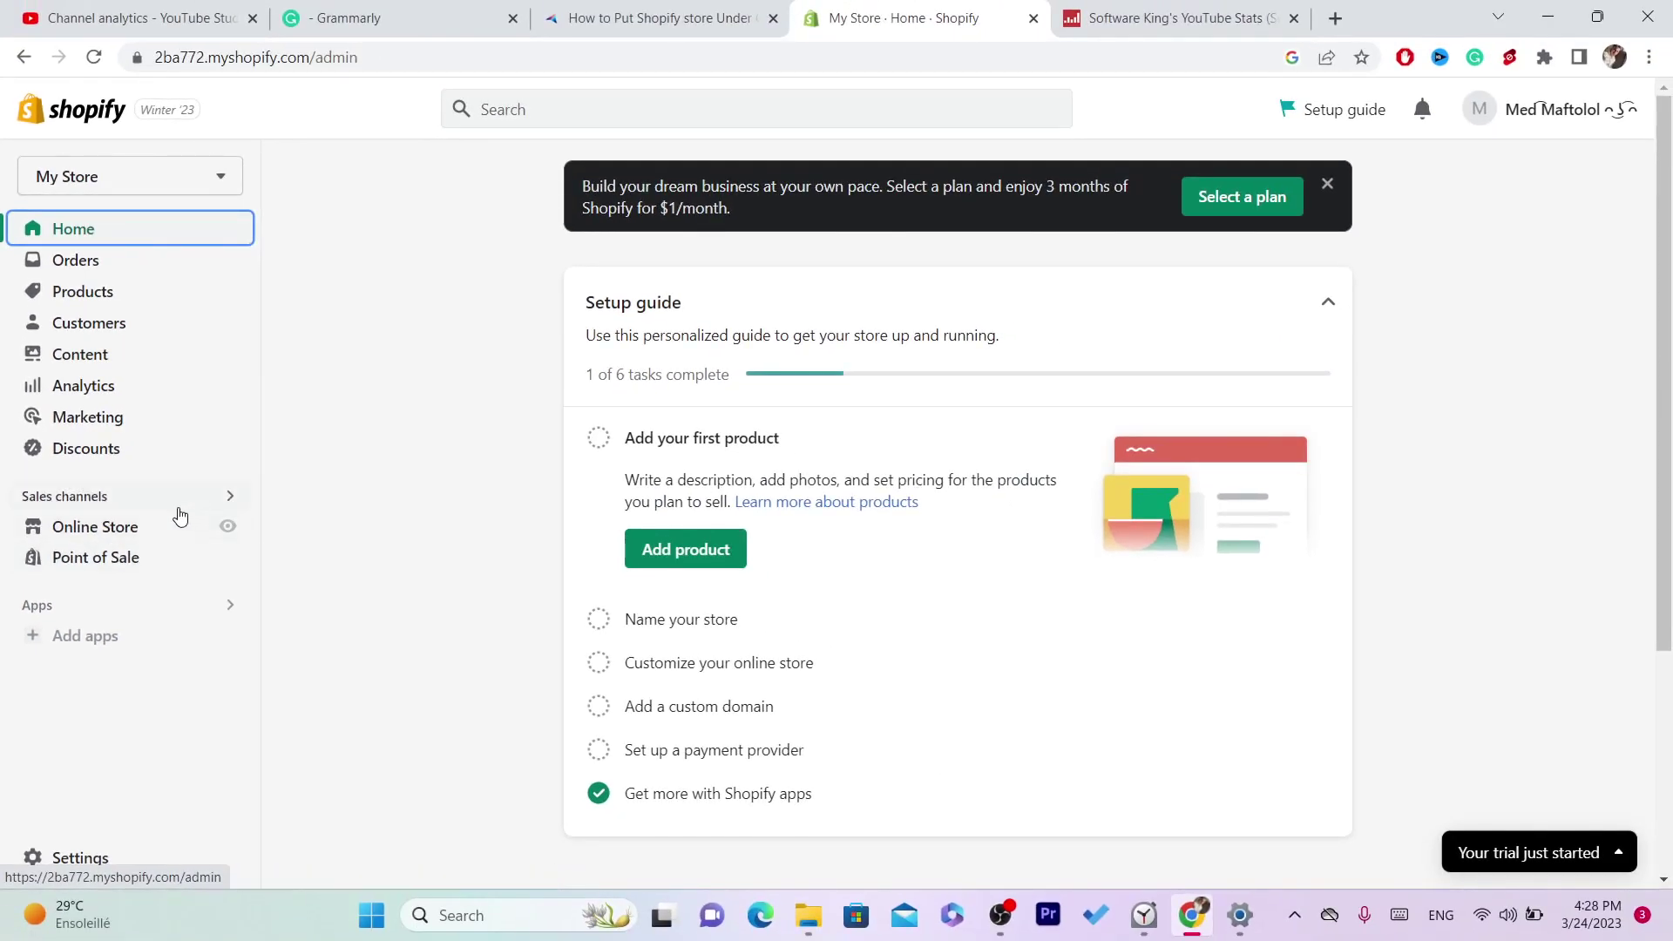
View the live storefront and check the 'Opening soon' page shows the under-construction message.
{"action": "left_click", "coordinate": [225, 526]}
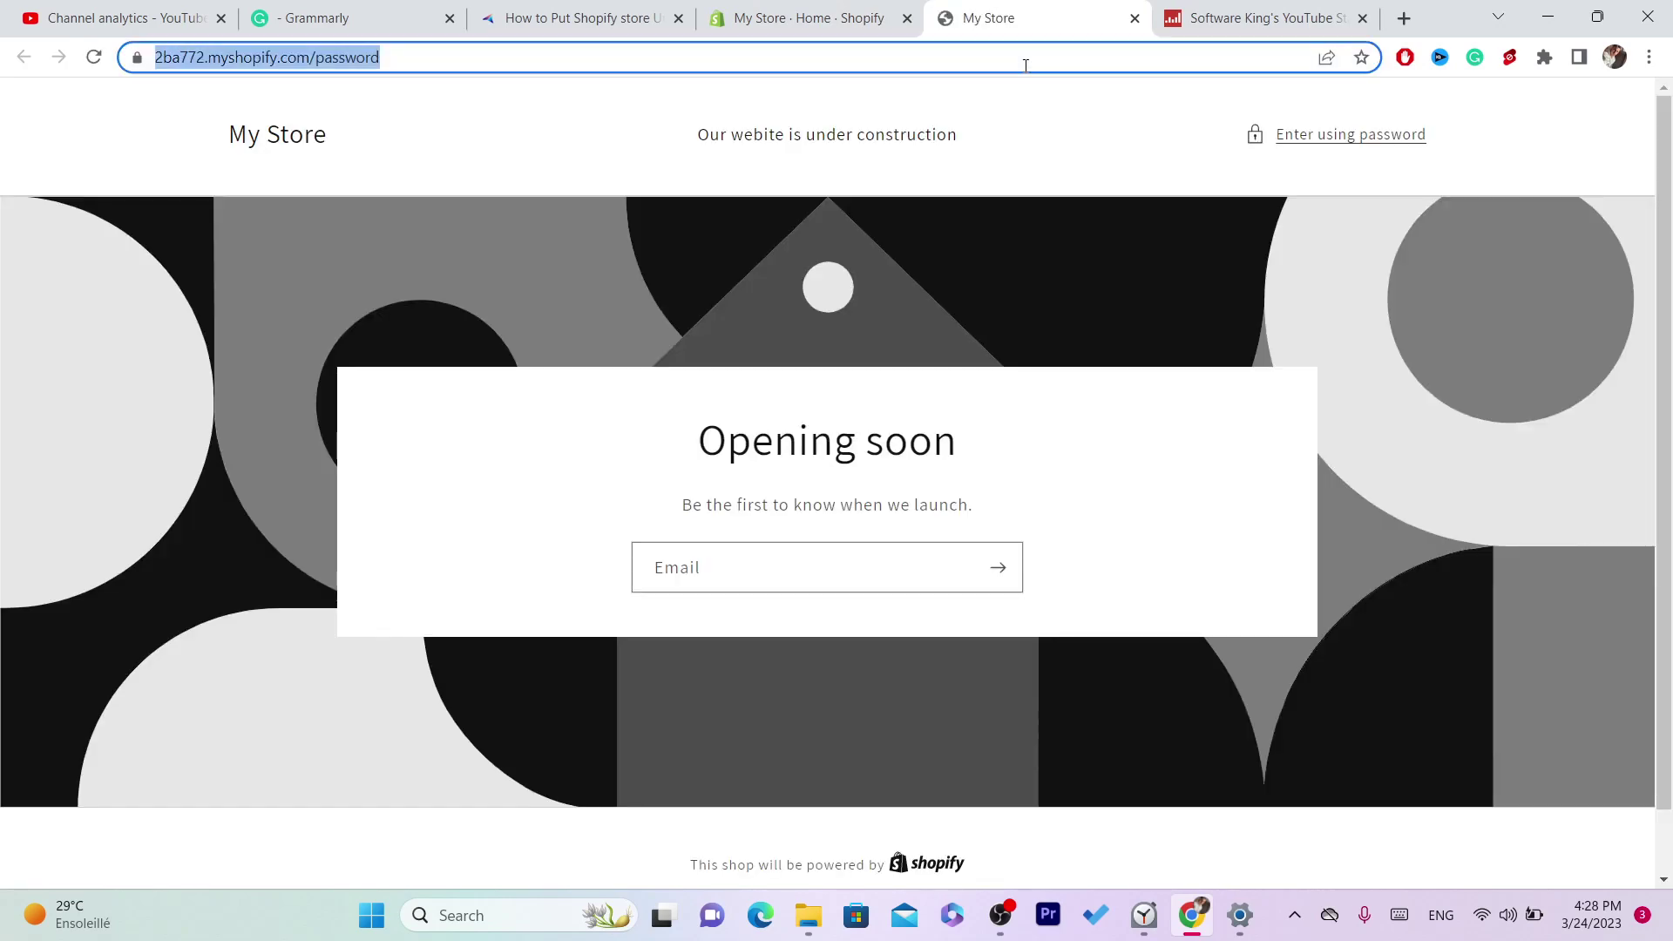
{"action": "left_click", "coordinate": [839, 384]}
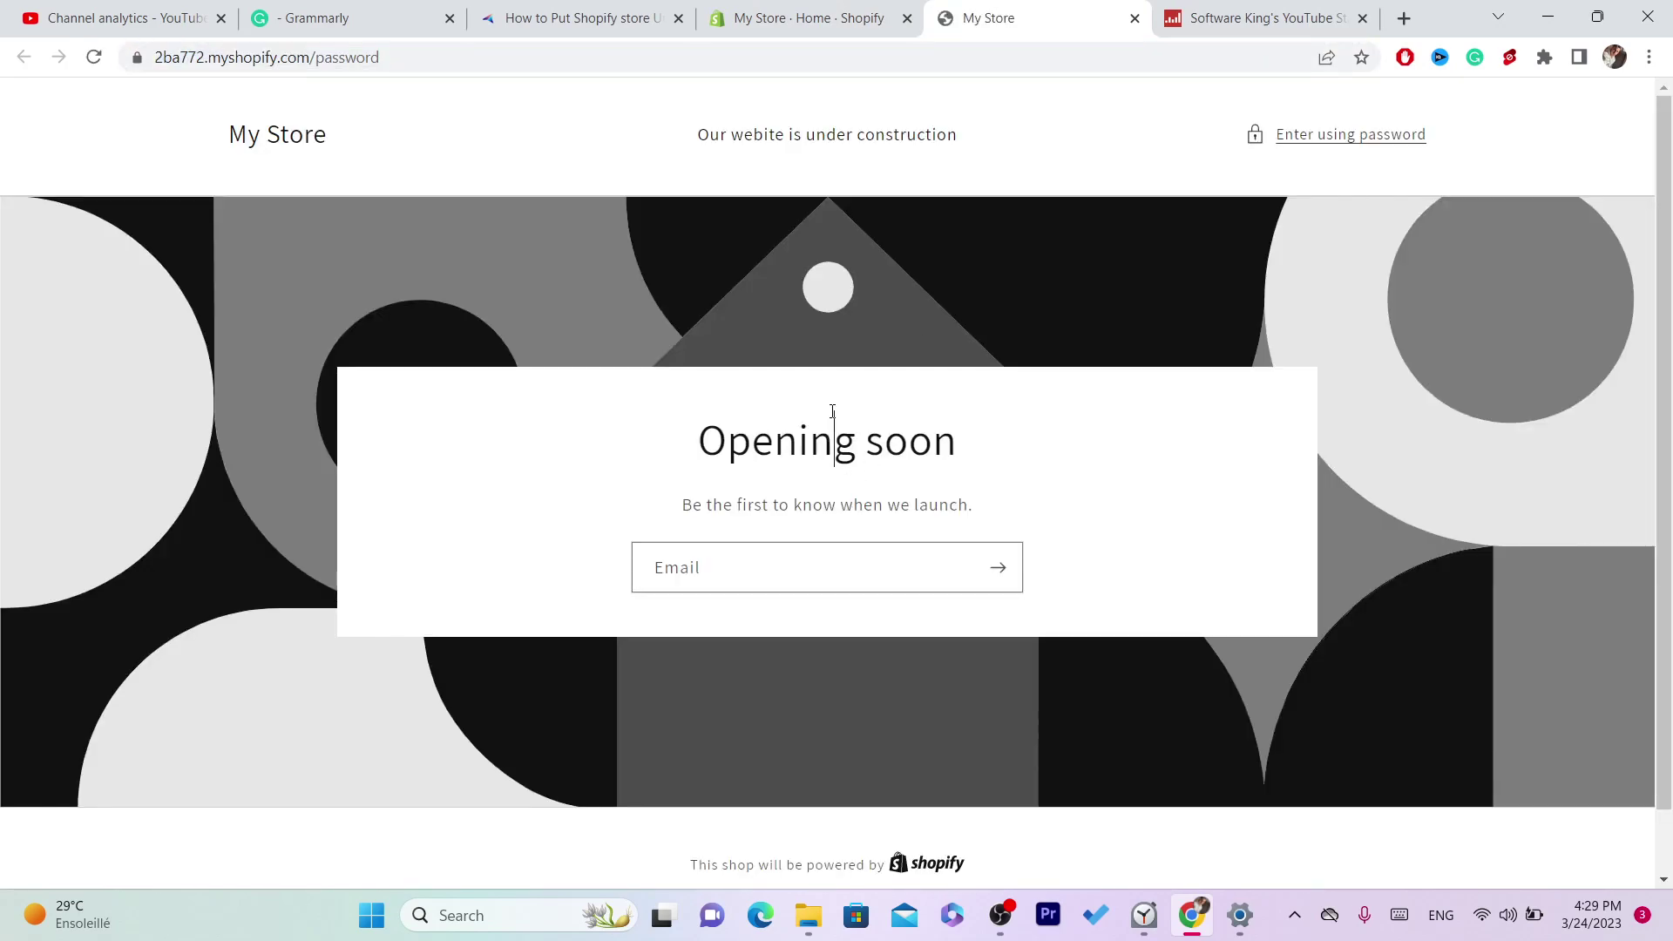
{"action": "triple_click", "coordinate": [833, 412]}
{"action": "triple_click", "coordinate": [762, 134]}
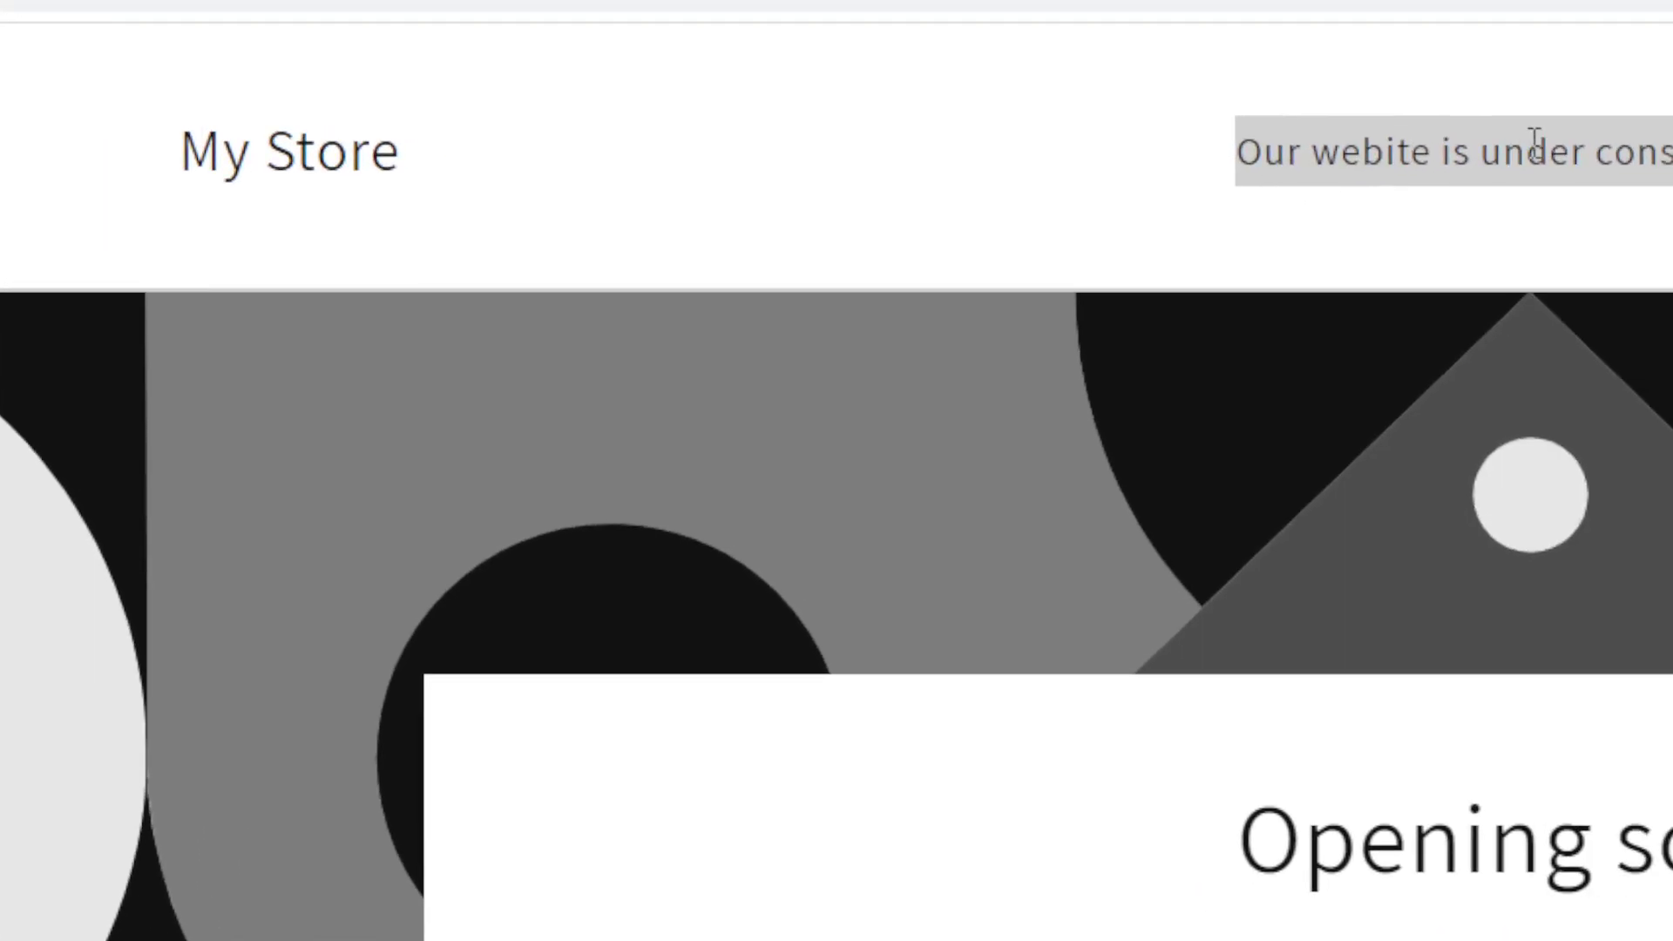
{"action": "left_click", "coordinate": [1535, 140]}
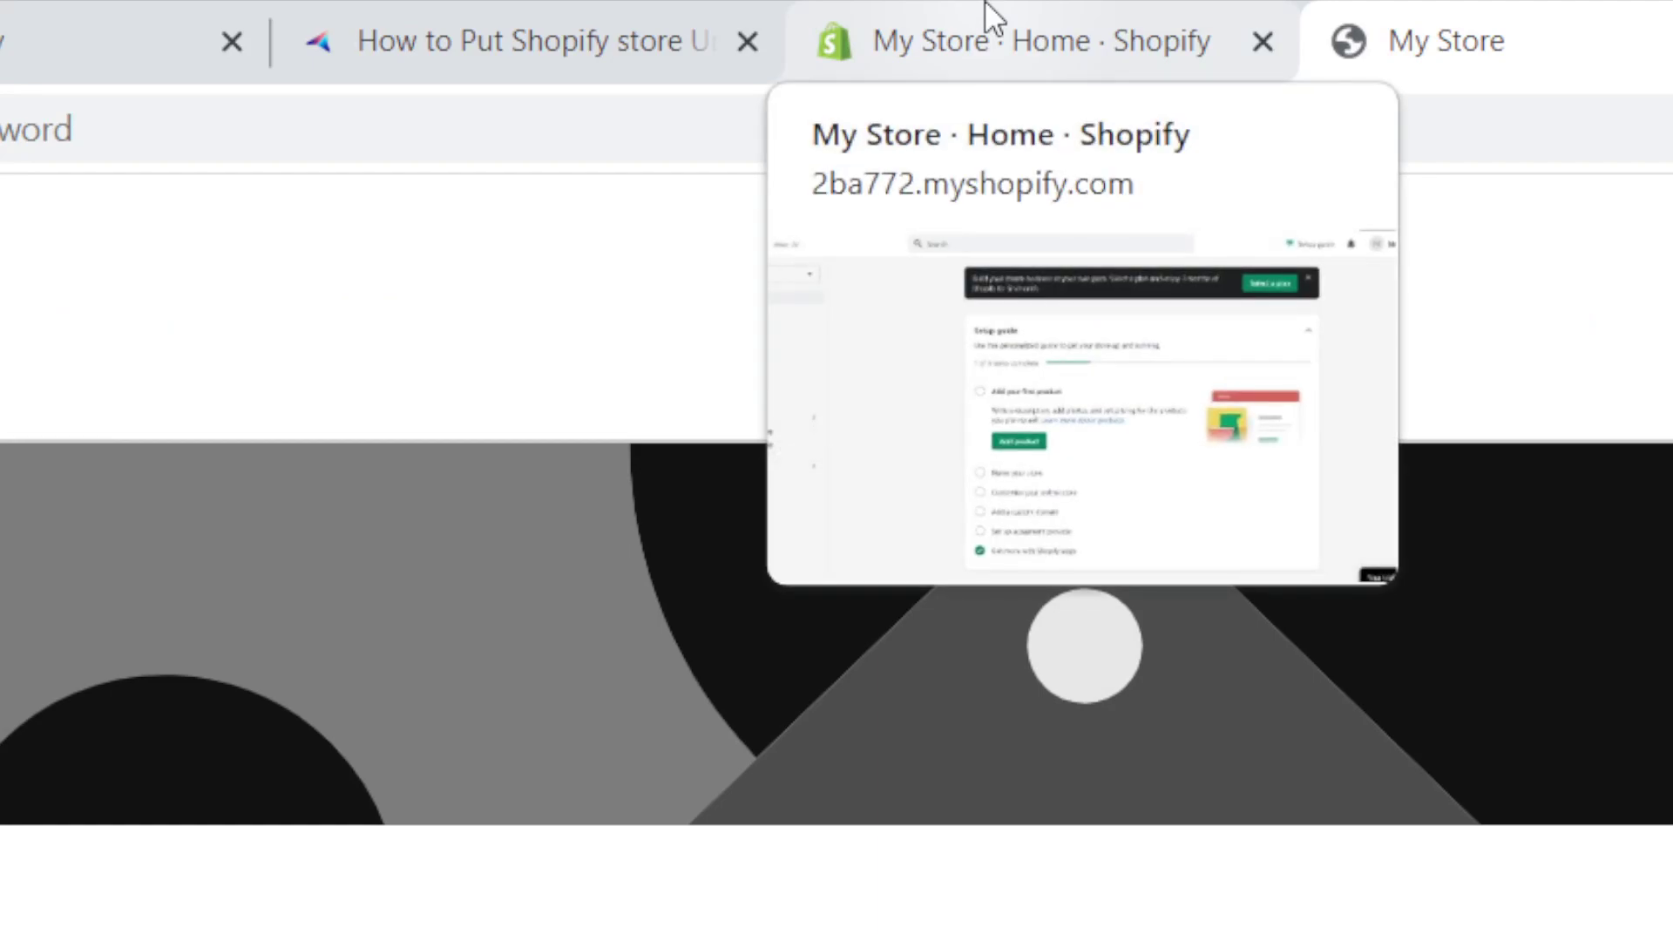
{"action": "left_click", "coordinate": [990, 18]}
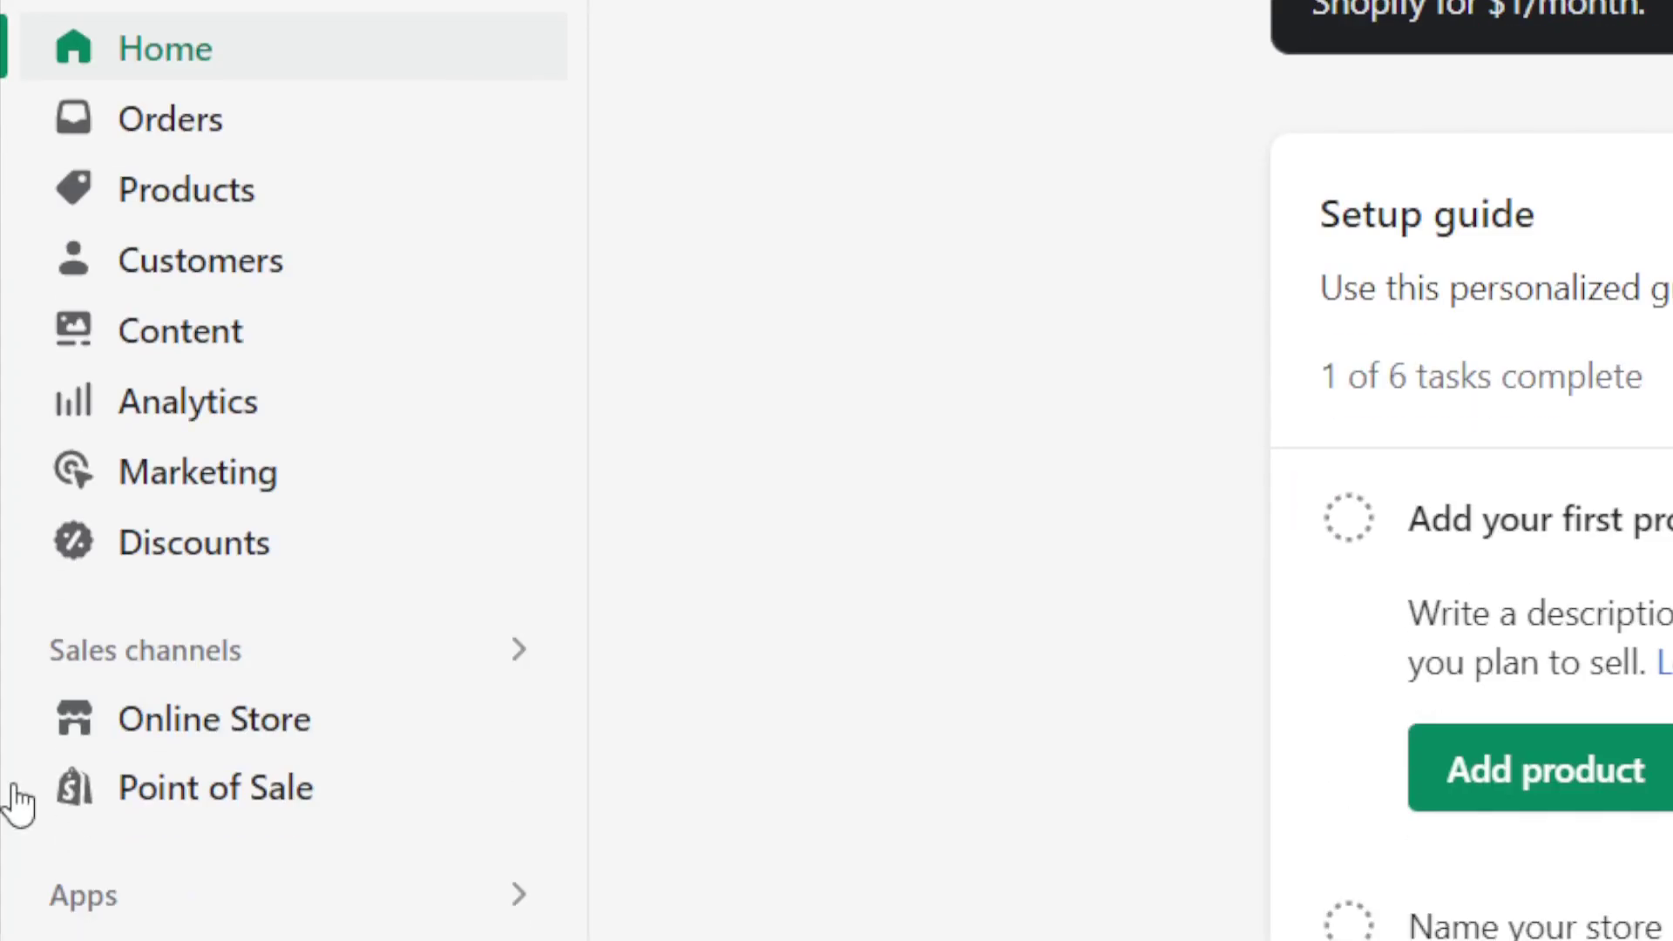
{"action": "left_click", "coordinate": [178, 803]}
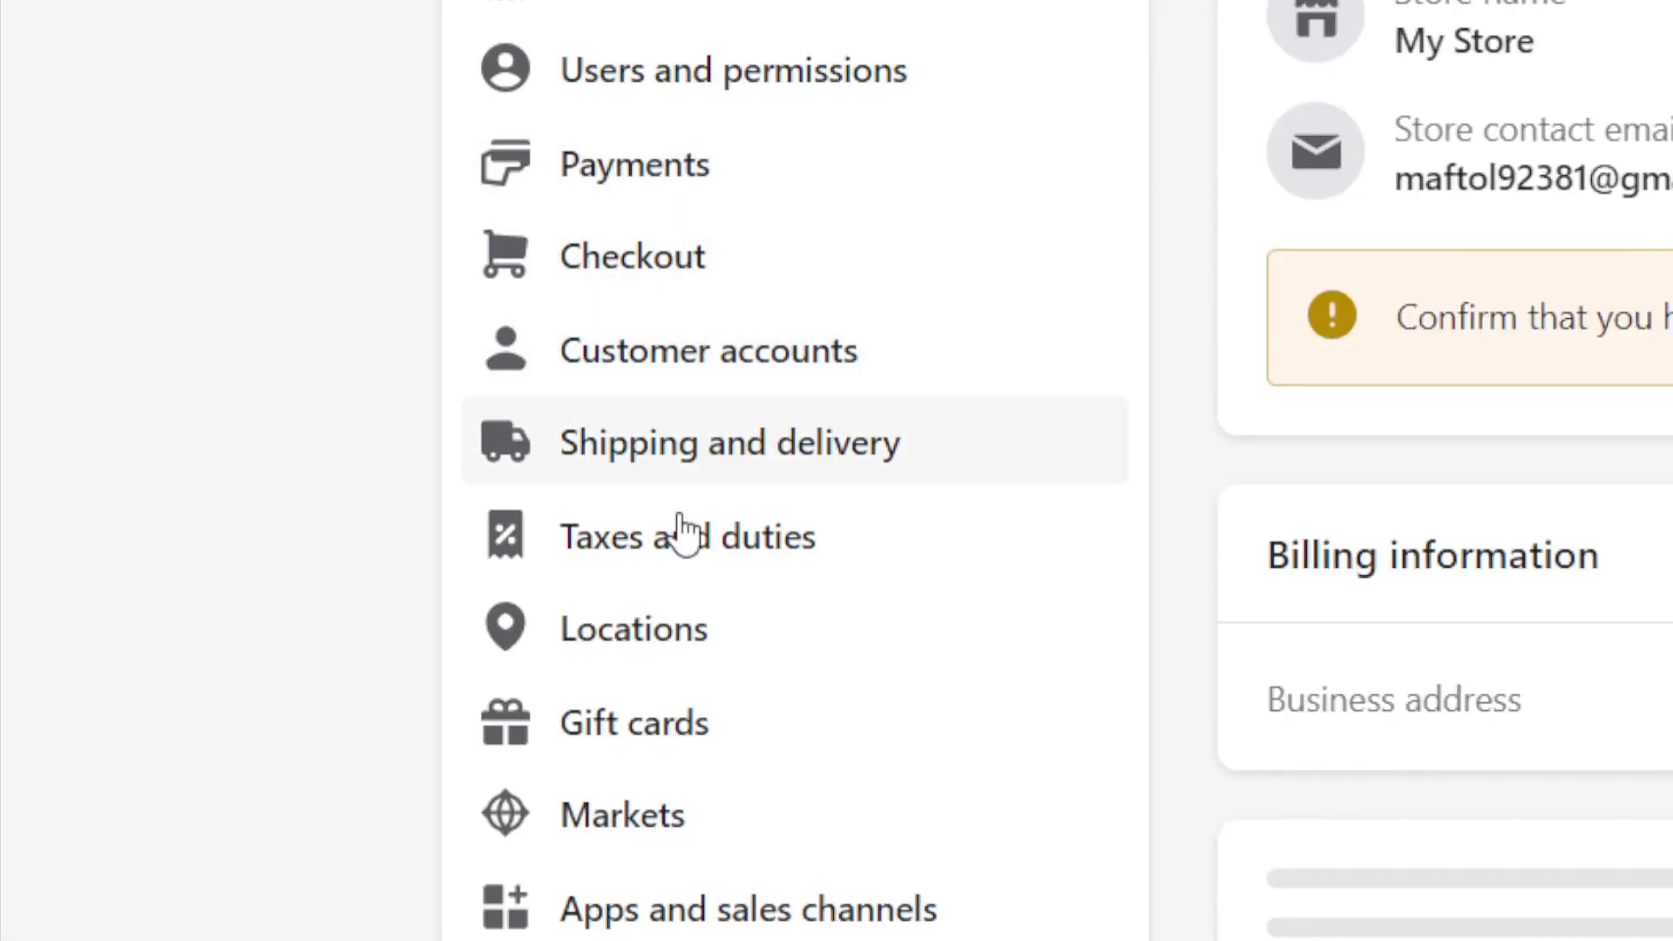
{"action": "scroll", "coordinate": [680, 533], "scroll_direction": "down", "scroll_amount": 1}
{"action": "left_click", "coordinate": [765, 816]}
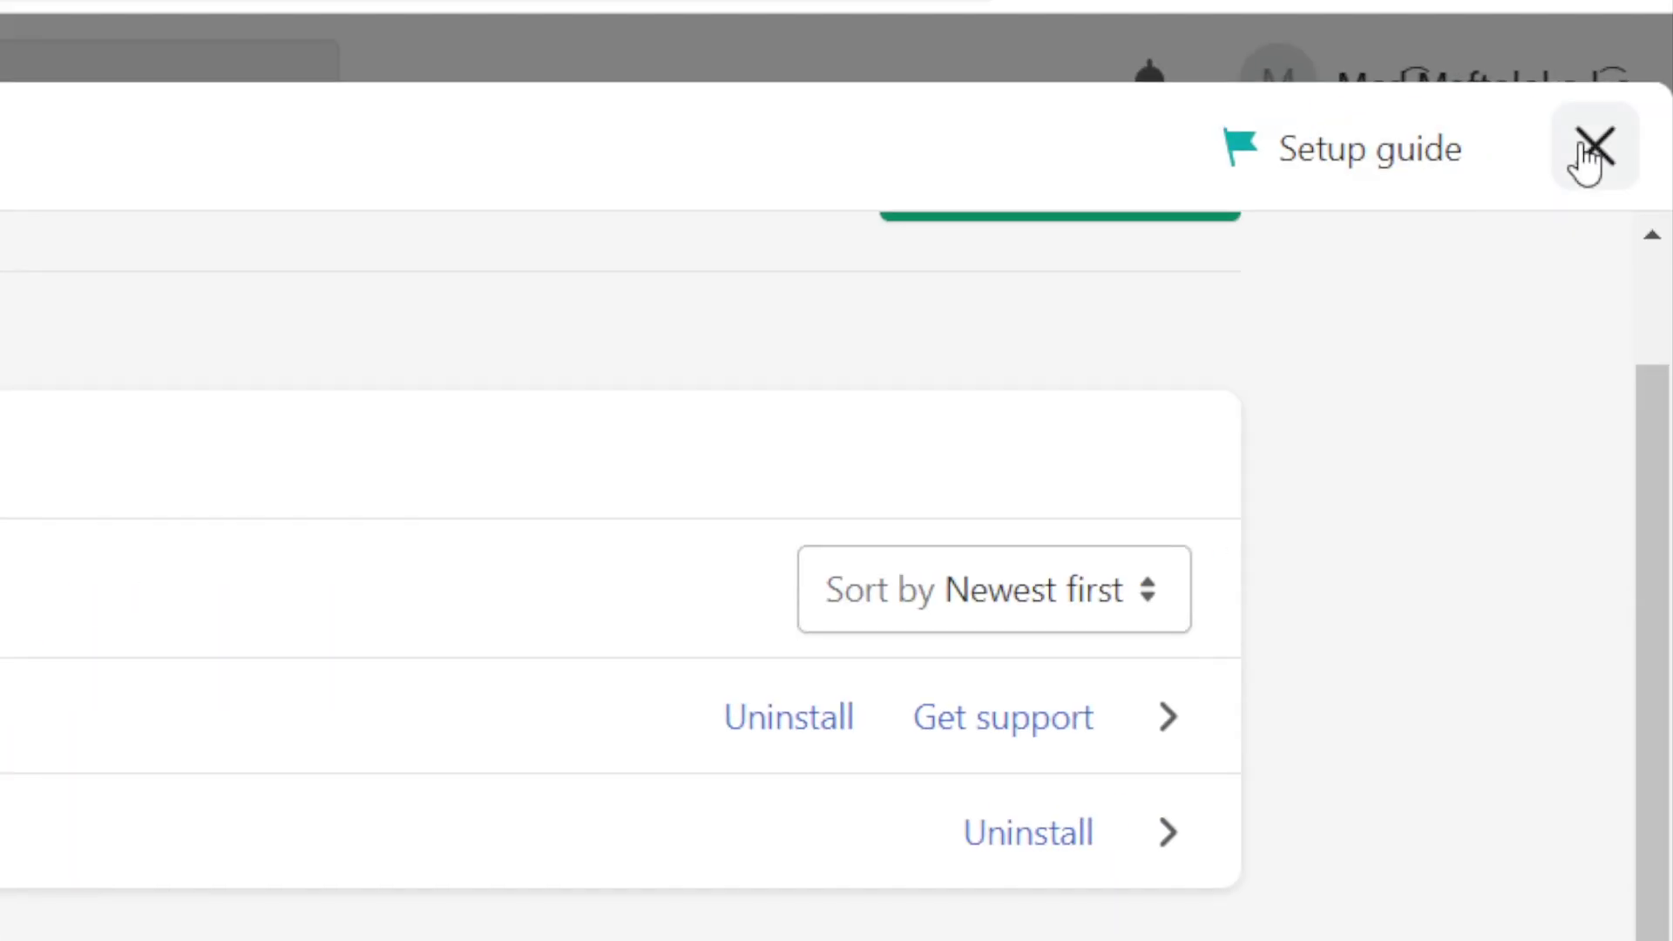
{"action": "left_click", "coordinate": [1591, 156]}
{"action": "left_click", "coordinate": [148, 538]}
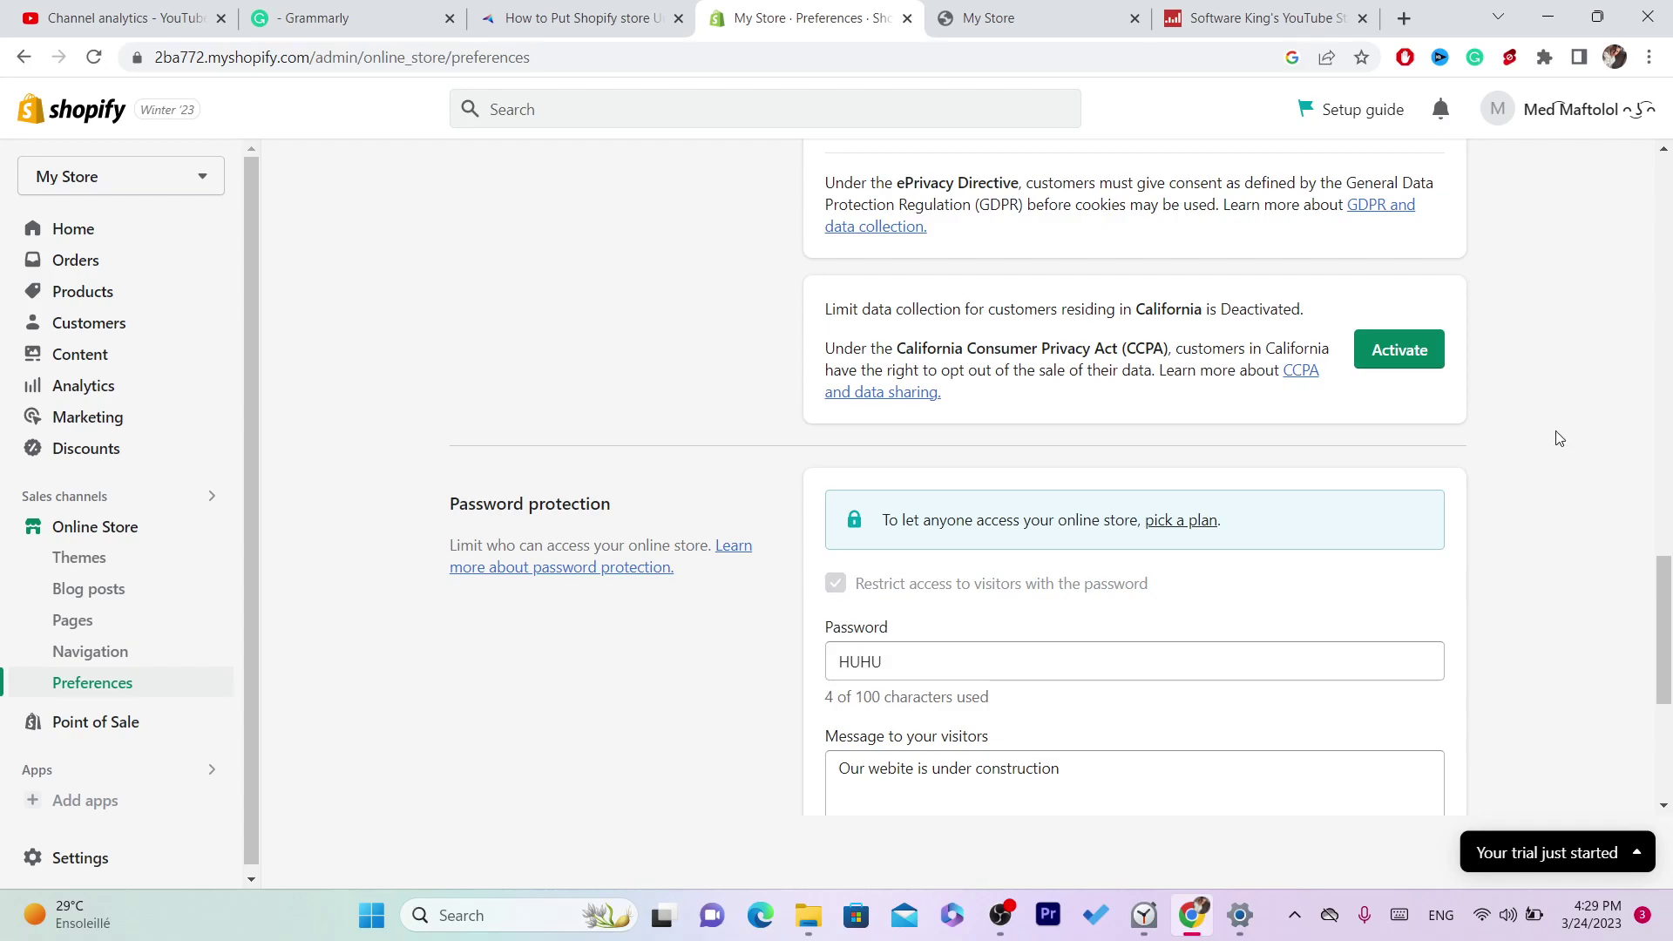
{"action": "left_click_drag", "start_coordinate": [1666, 627], "coordinate": [1666, 722]}
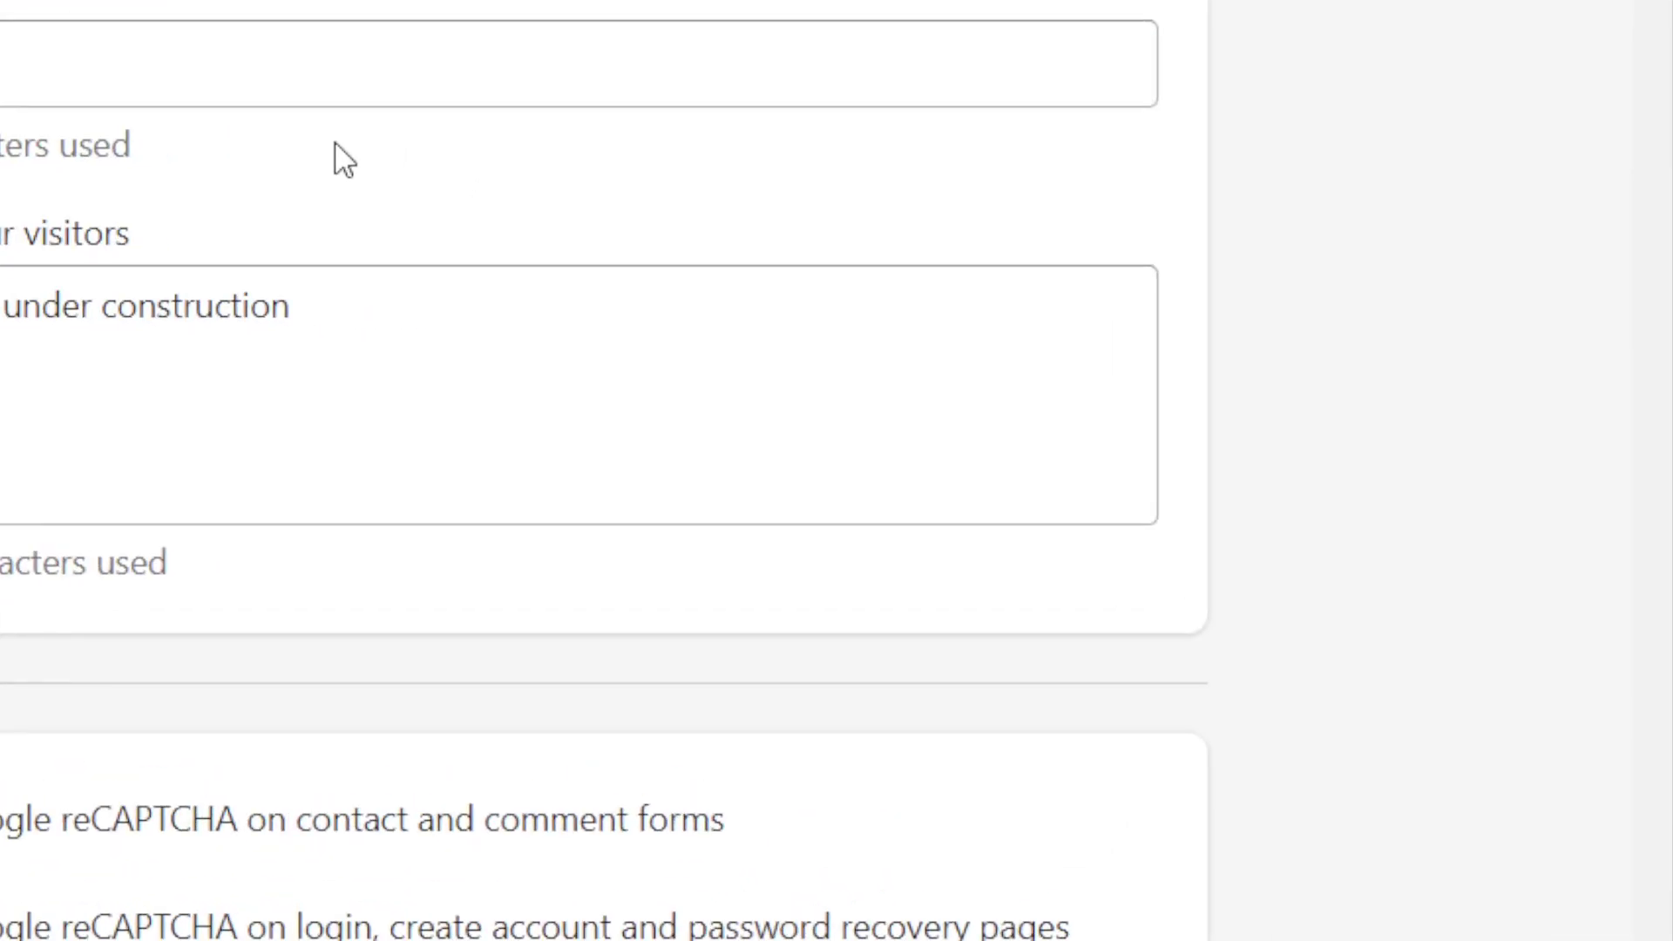